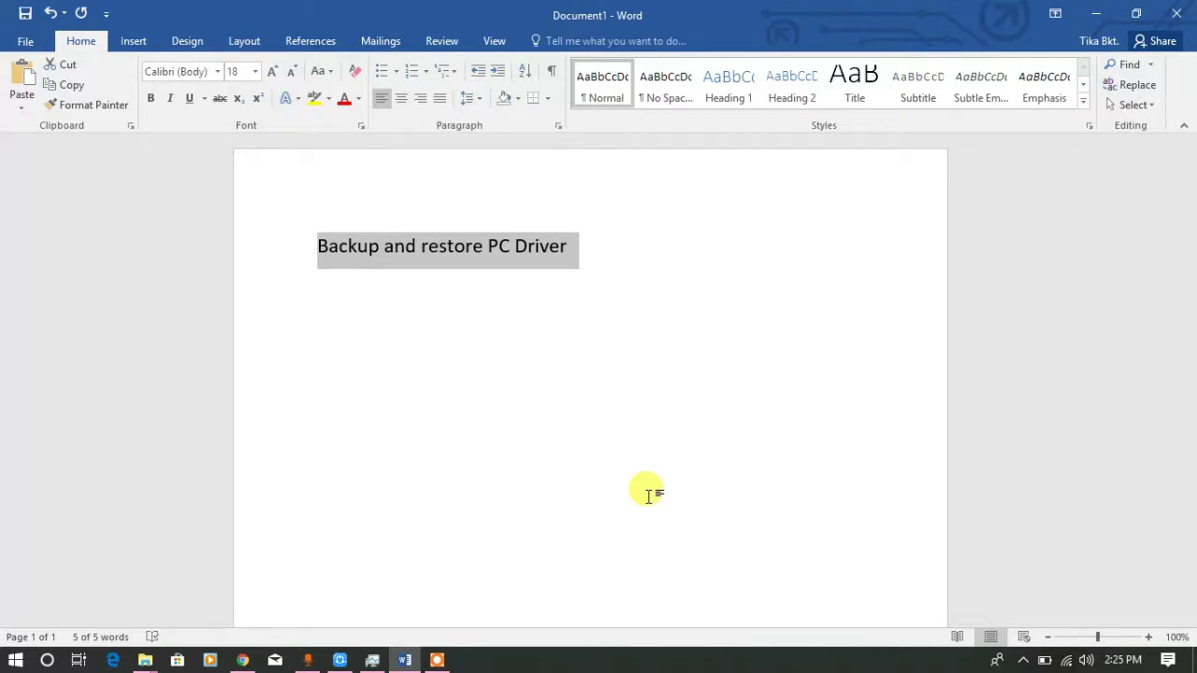
Step: Switch to Chrome and open google.com in a new tab
left_click(582, 240)
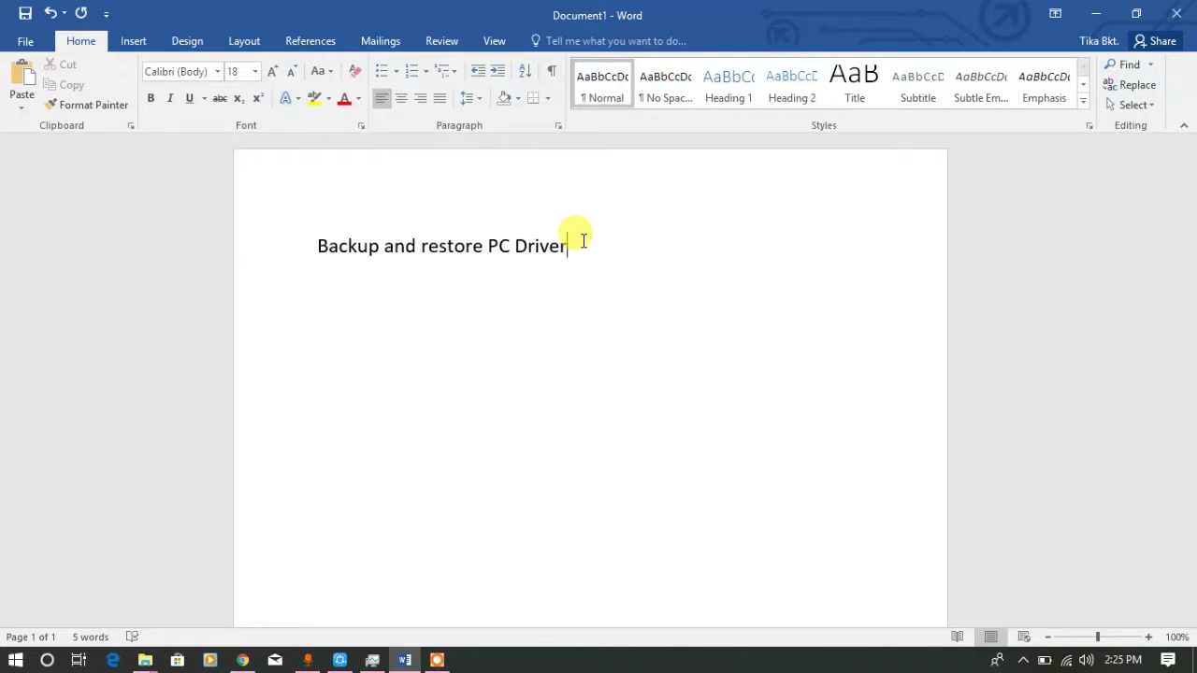
left_click(242, 661)
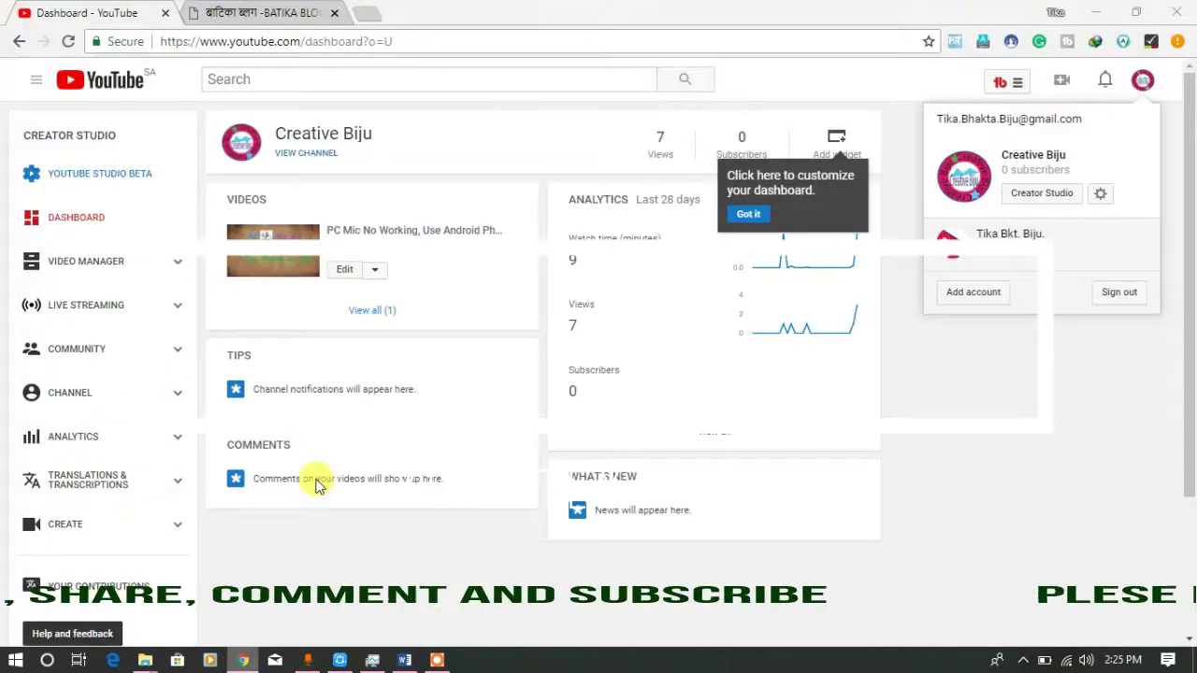
left_click(365, 17)
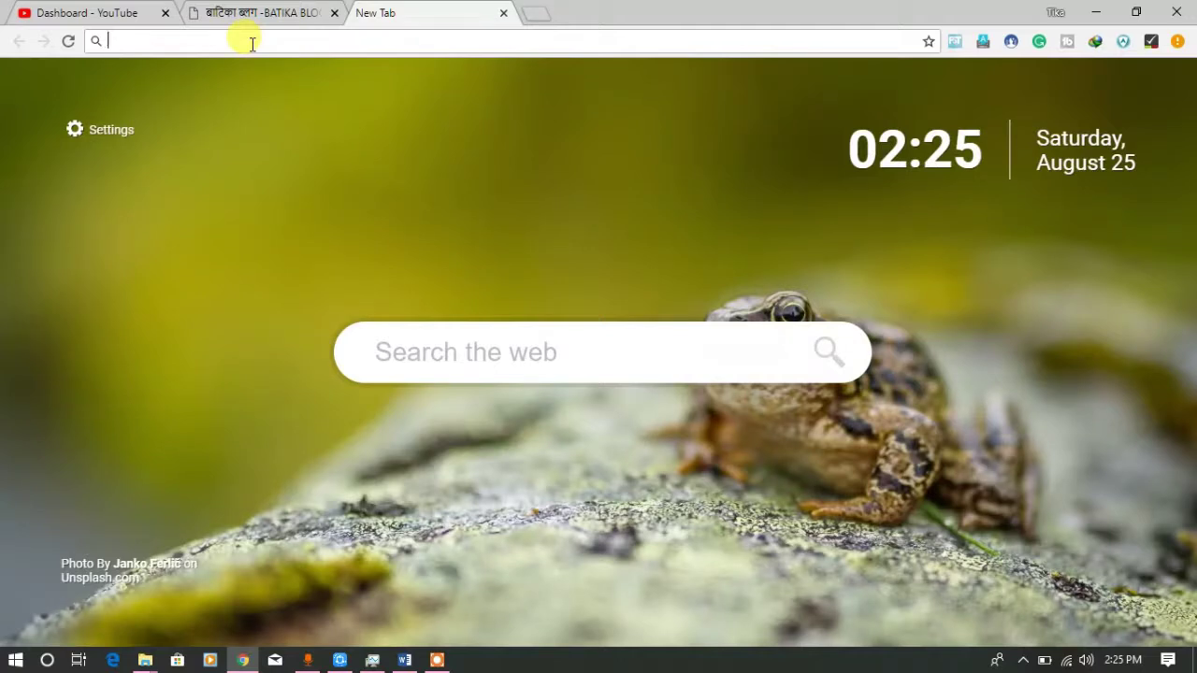
type("google.com")
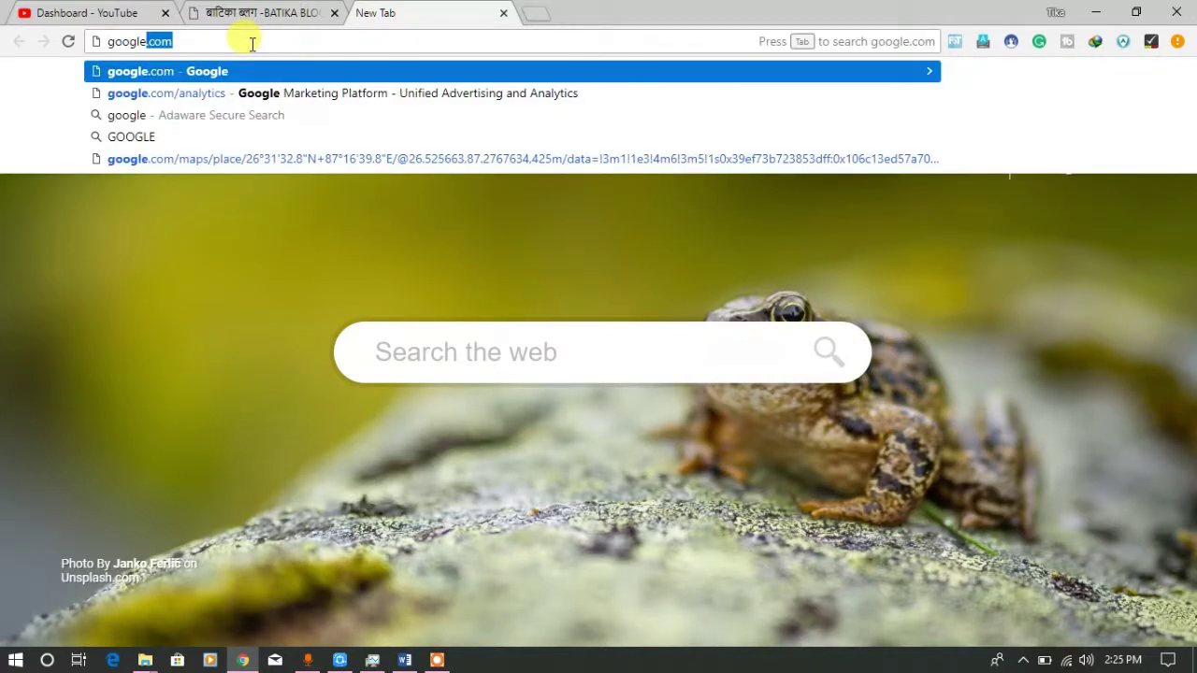
key("Return")
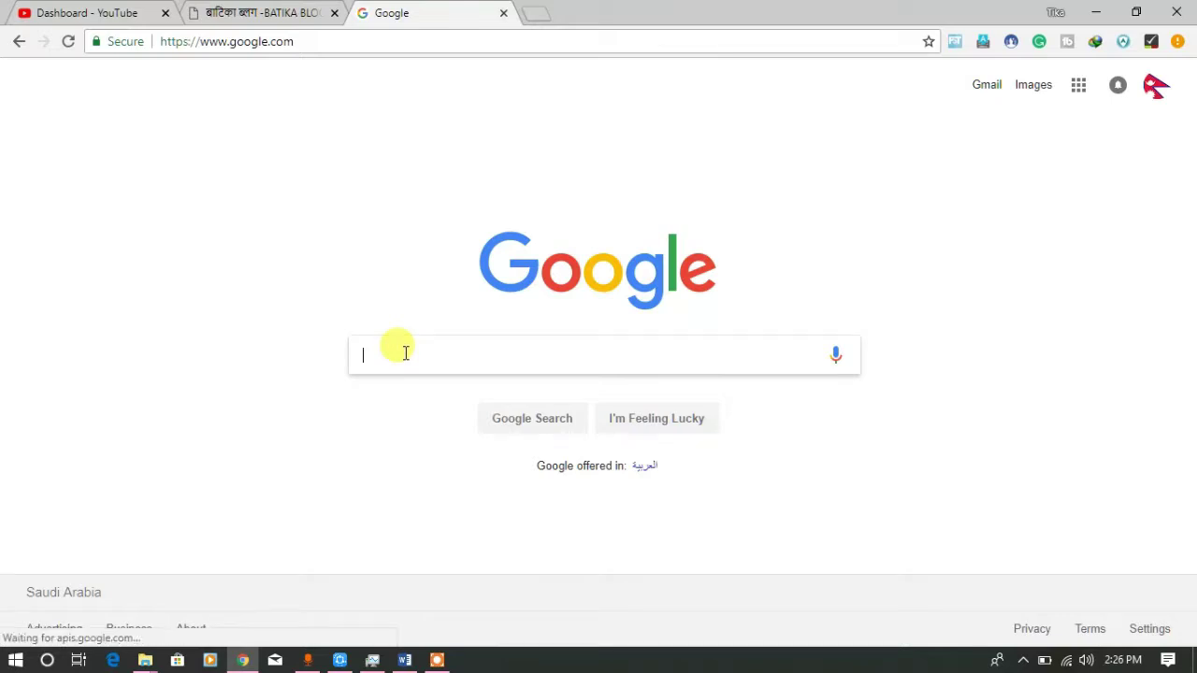
Step: Search Google for "double driver"
type("double drier")
key("BackSpace")
key("BackSpace")
key("BackSpace")
key("BackSpace")
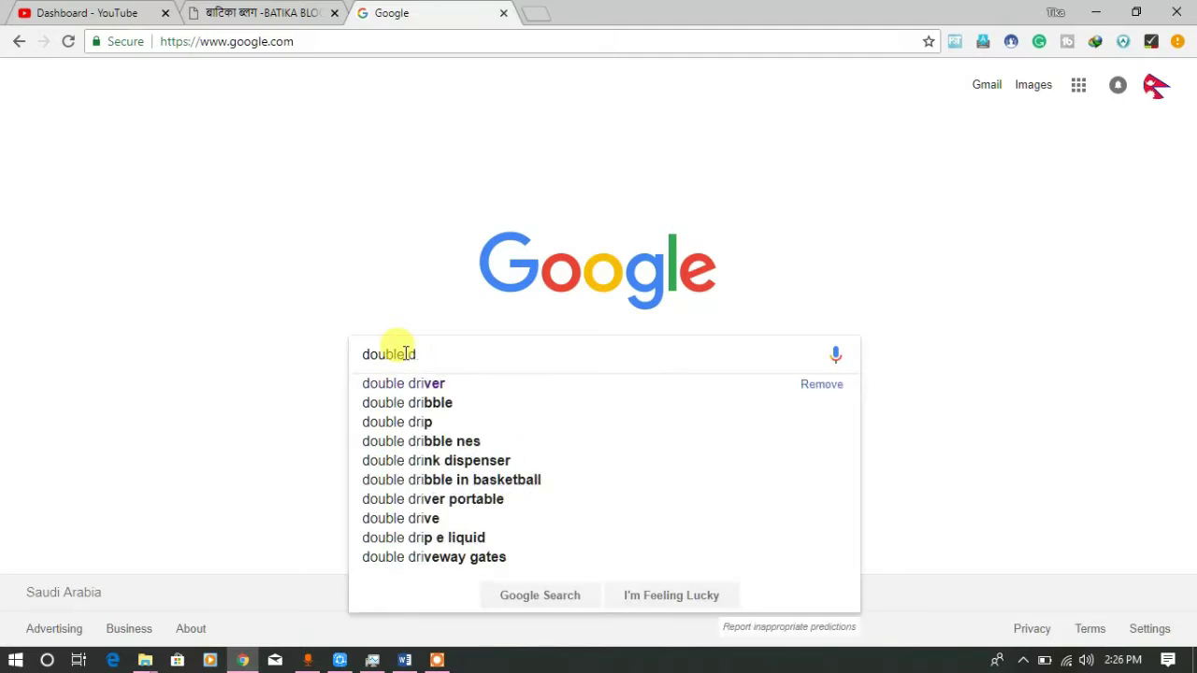
type("river")
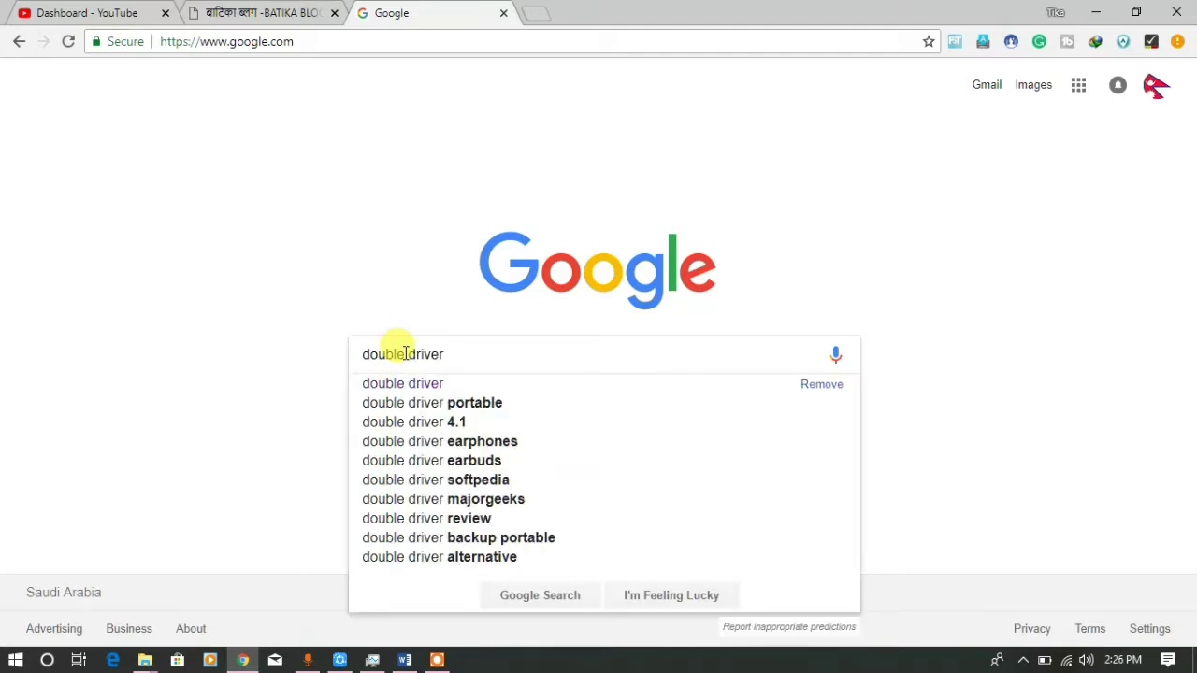
key("Return")
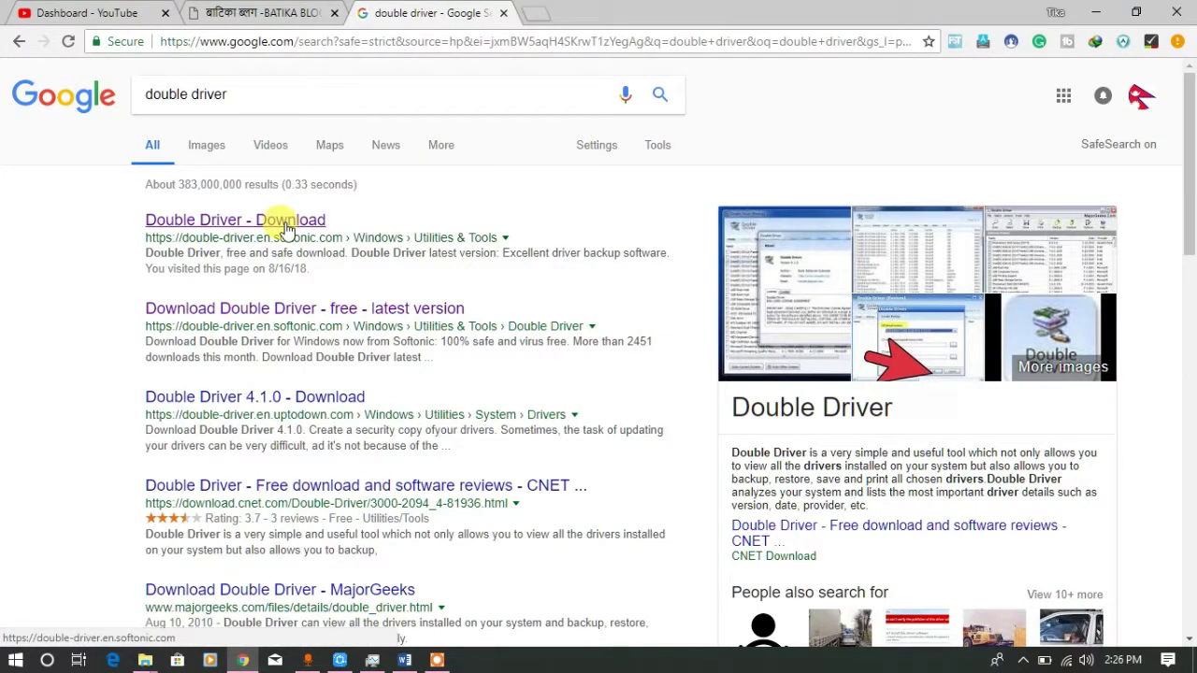
Step: Open the "Double Driver - Download" result on Softonic and look over the program's page
left_click(243, 224)
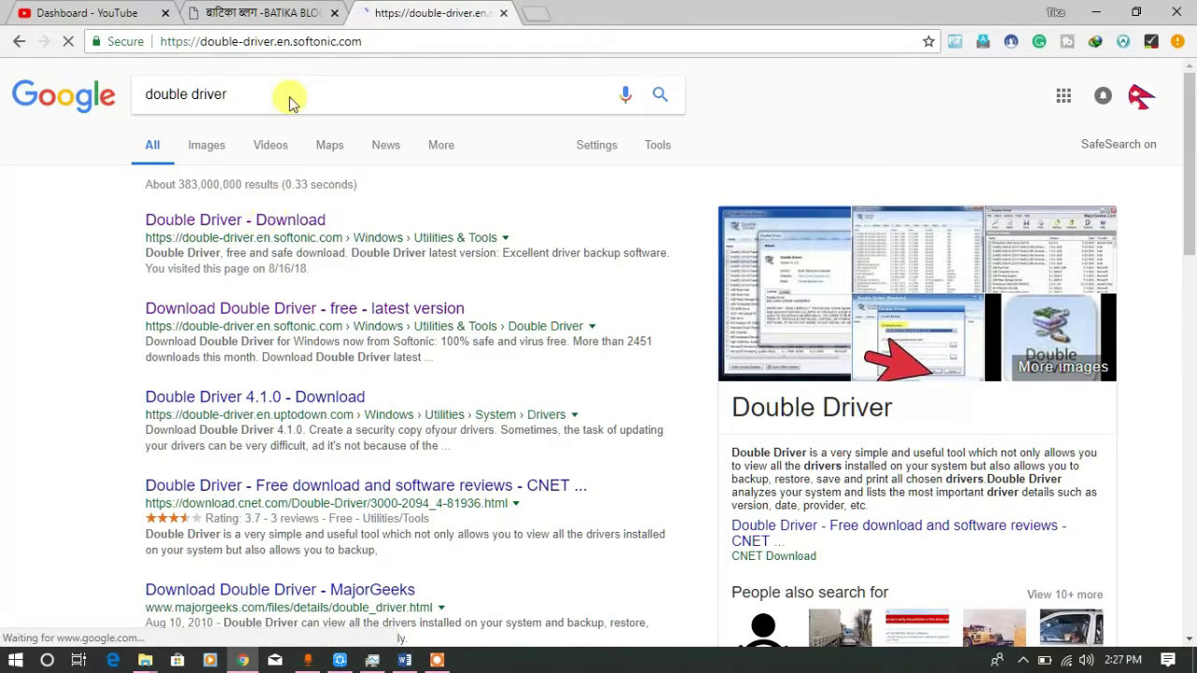
left_click(276, 44)
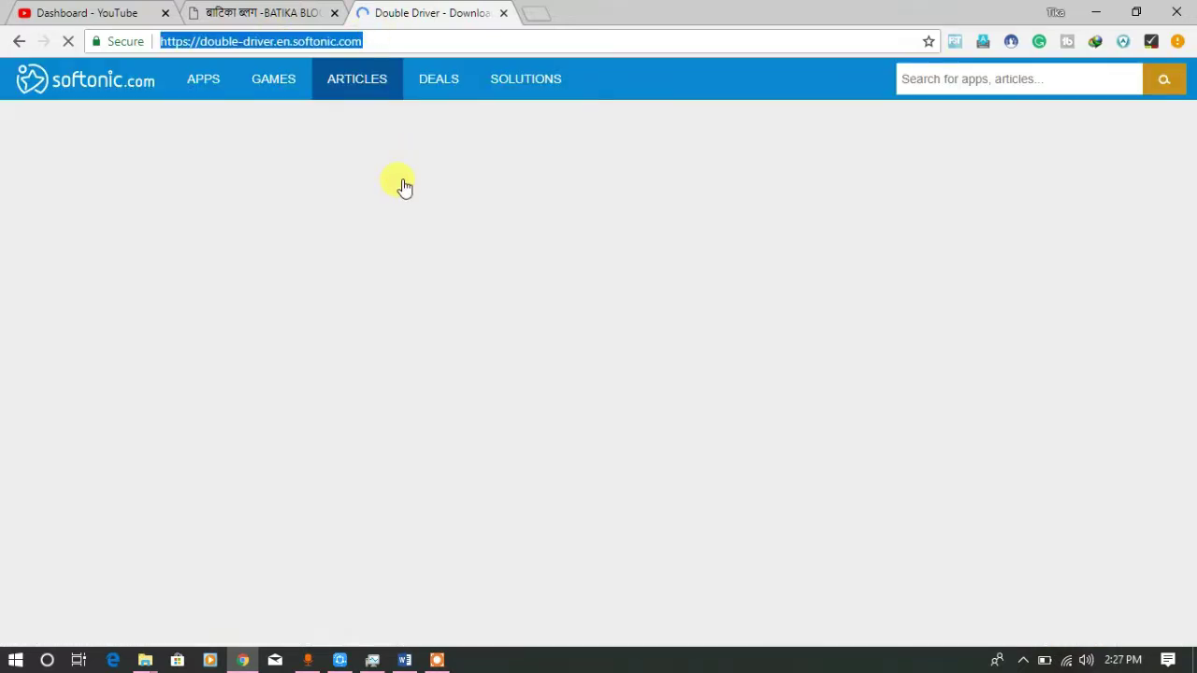
scroll(541, 322, "down", 2)
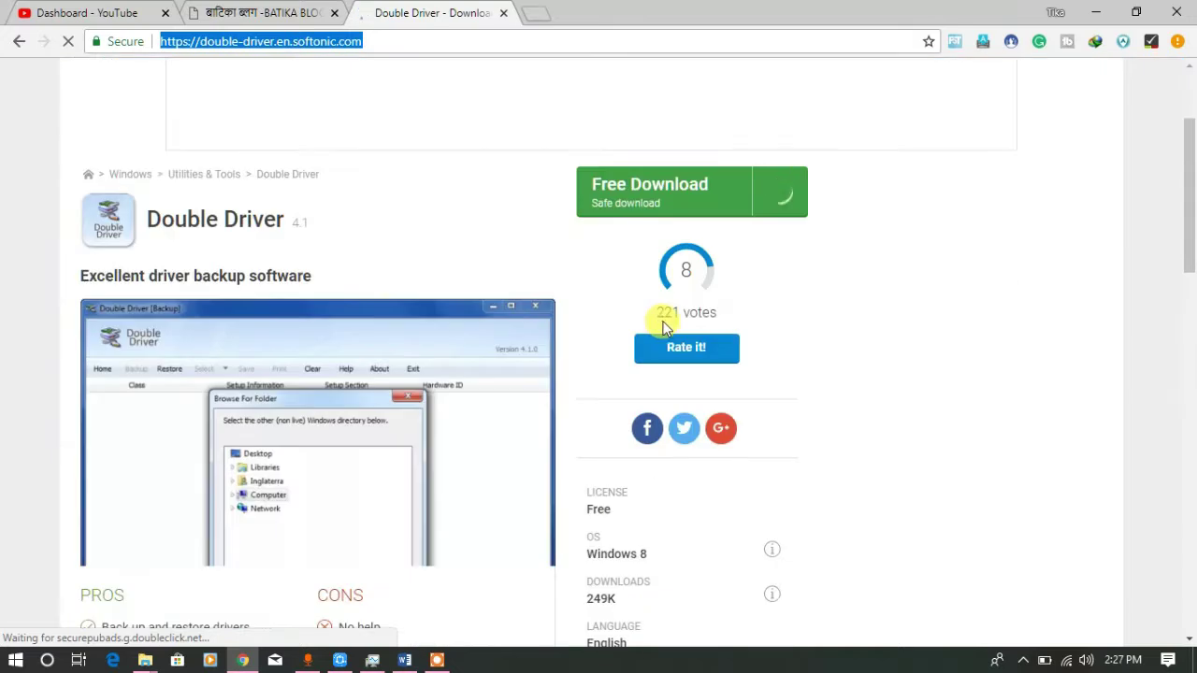
scroll(450, 374, "down", 4)
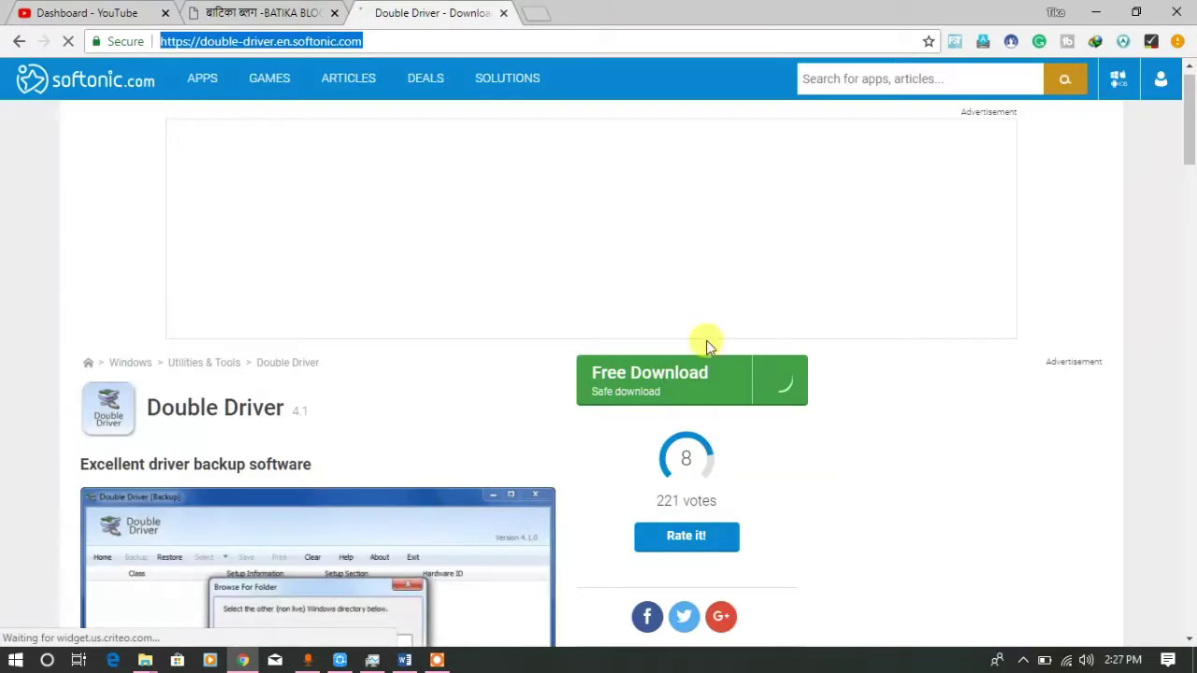
Step: Download the Double Driver 4.1.0 portable zip from Softonic using the alternative download from the external server
left_click(666, 389)
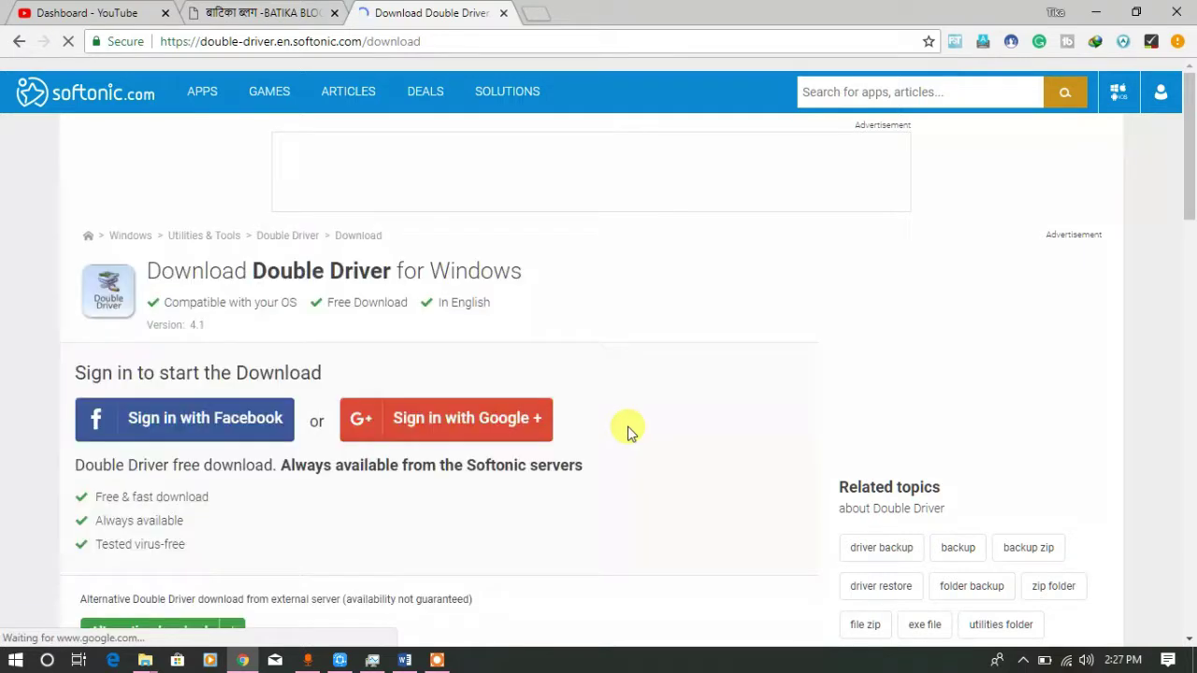
scroll(626, 427, "down", 2)
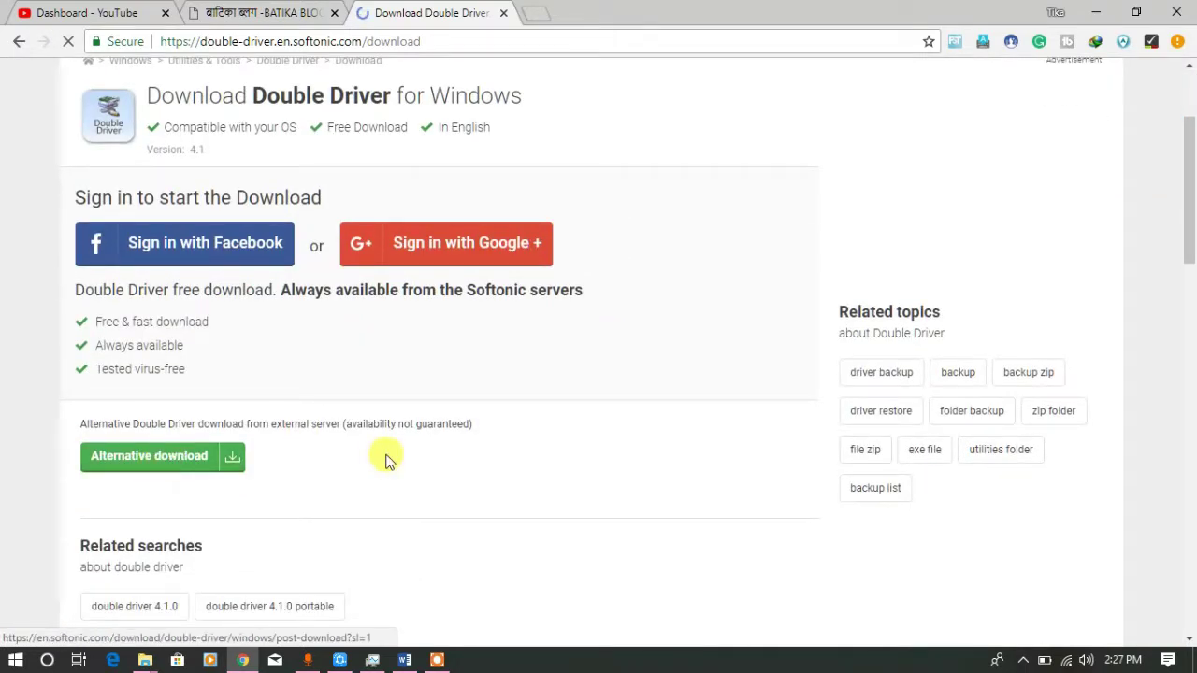
left_click(154, 465)
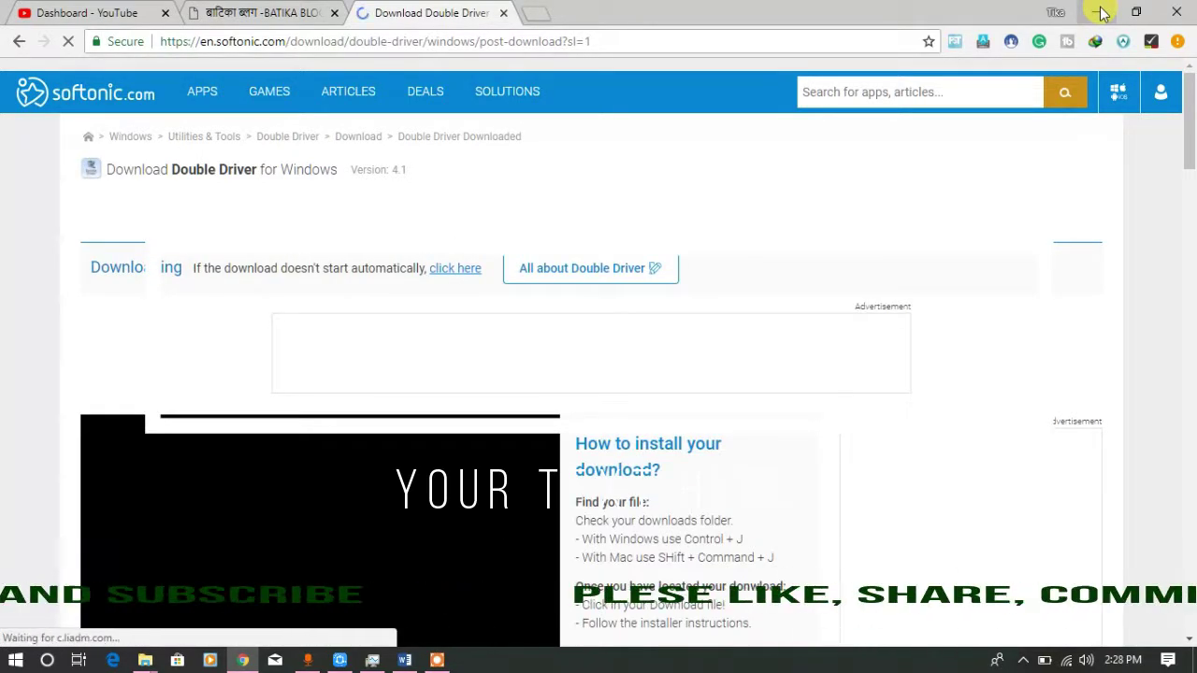
left_click(474, 271)
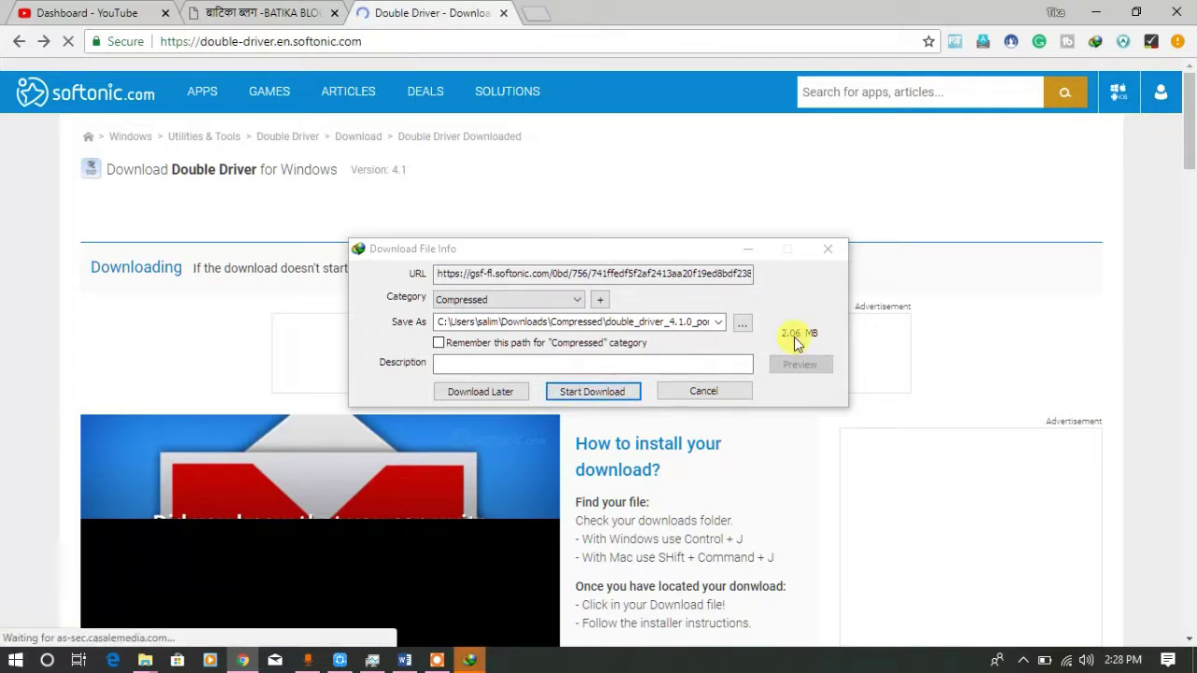
left_click(599, 393)
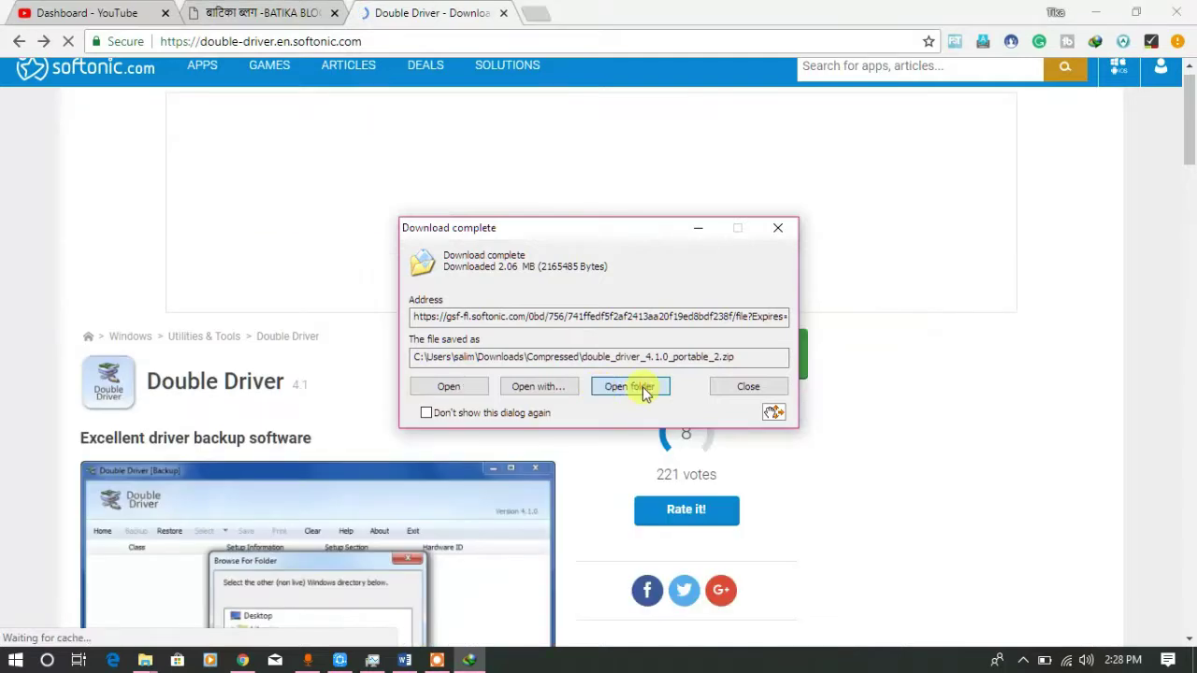
Step: Show the download in its Compressed folder and launch the dd application from the Double Driver folder
left_click(643, 393)
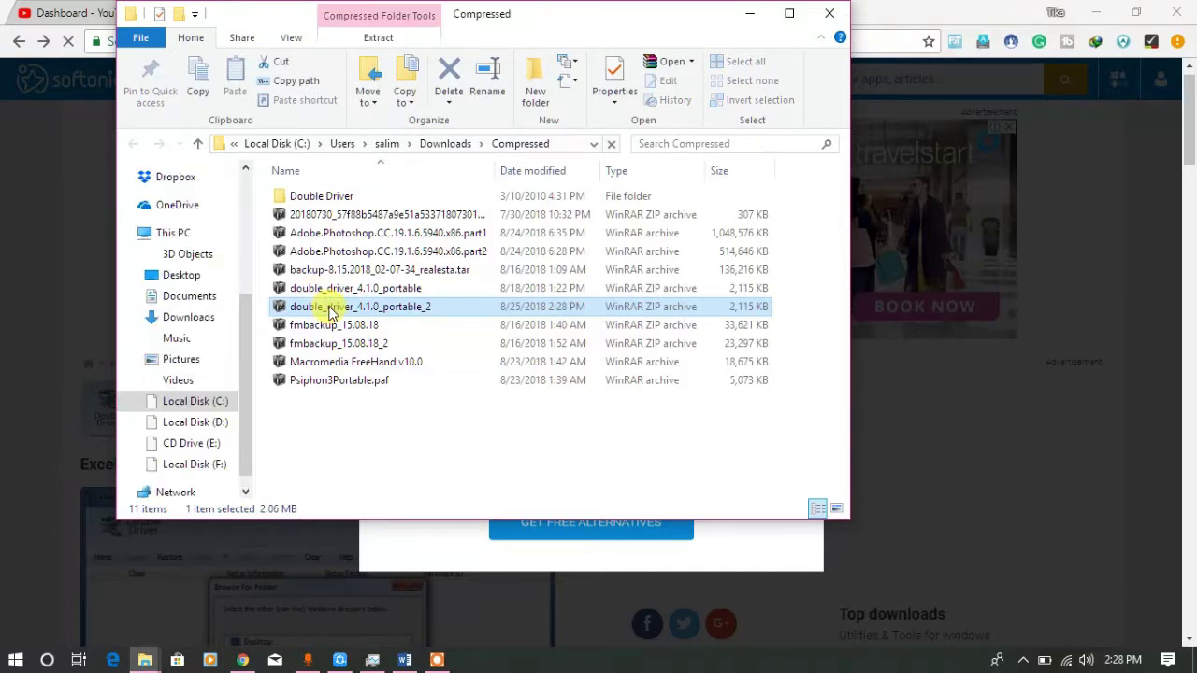
double_click(329, 198)
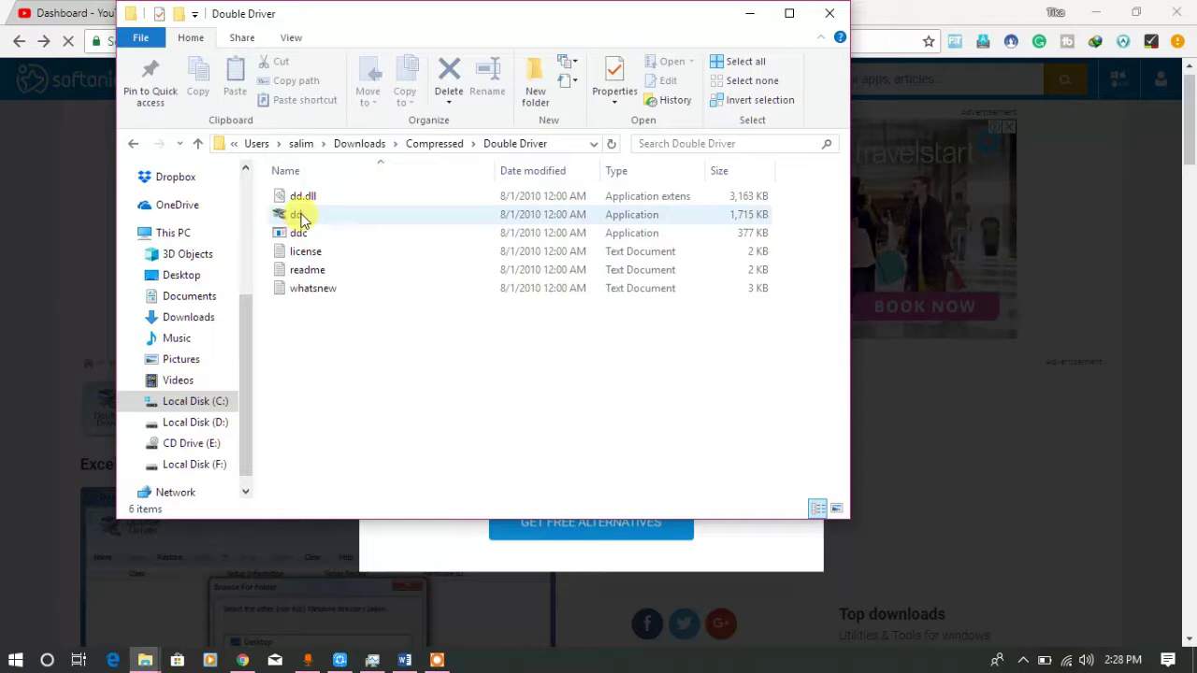
left_click(296, 216)
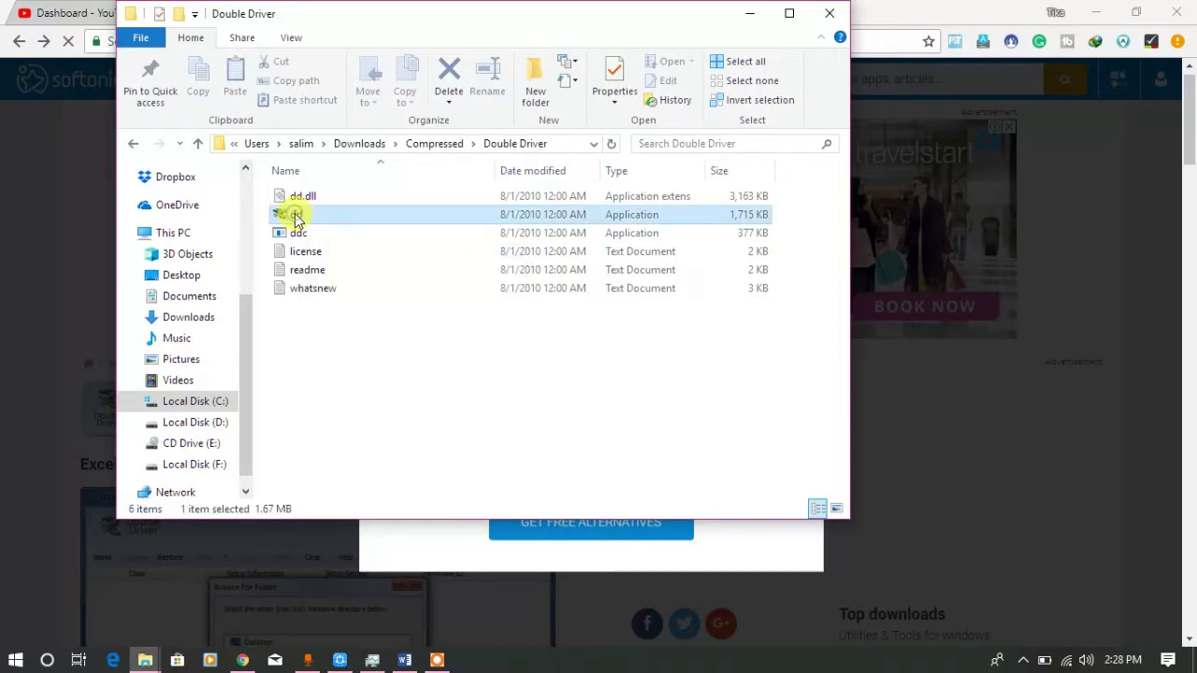
double_click(297, 217)
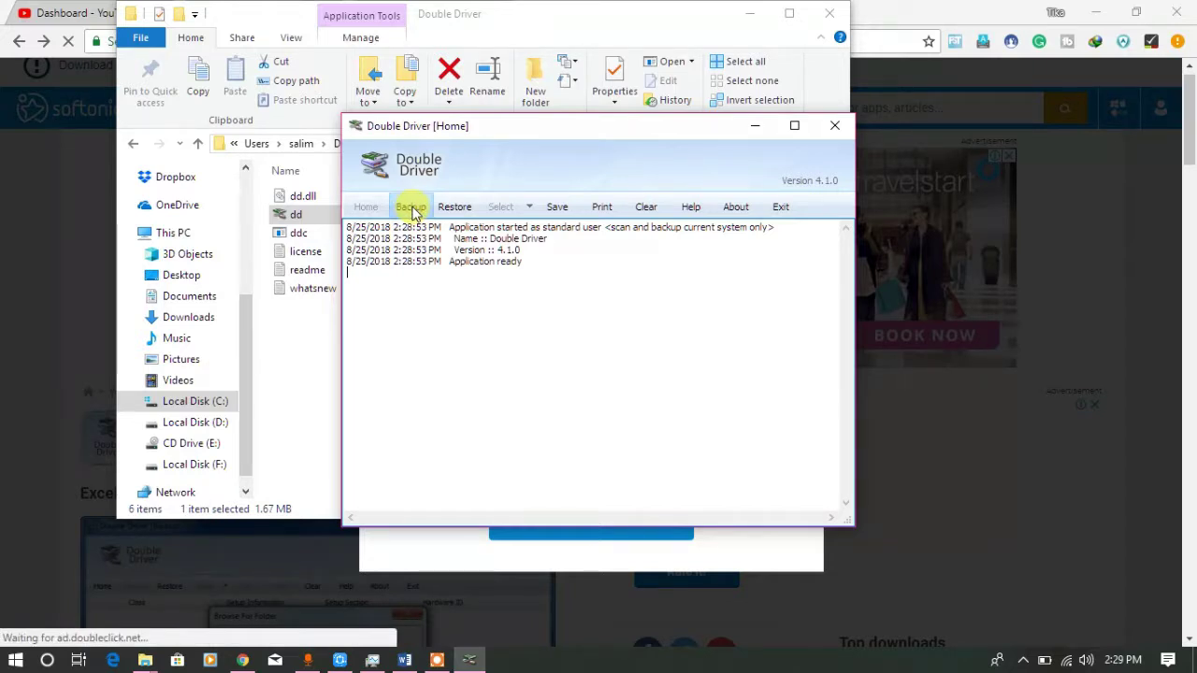
Step: Scan the current system for drivers in Double Driver's backup mode and look through the driver list
left_click(413, 209)
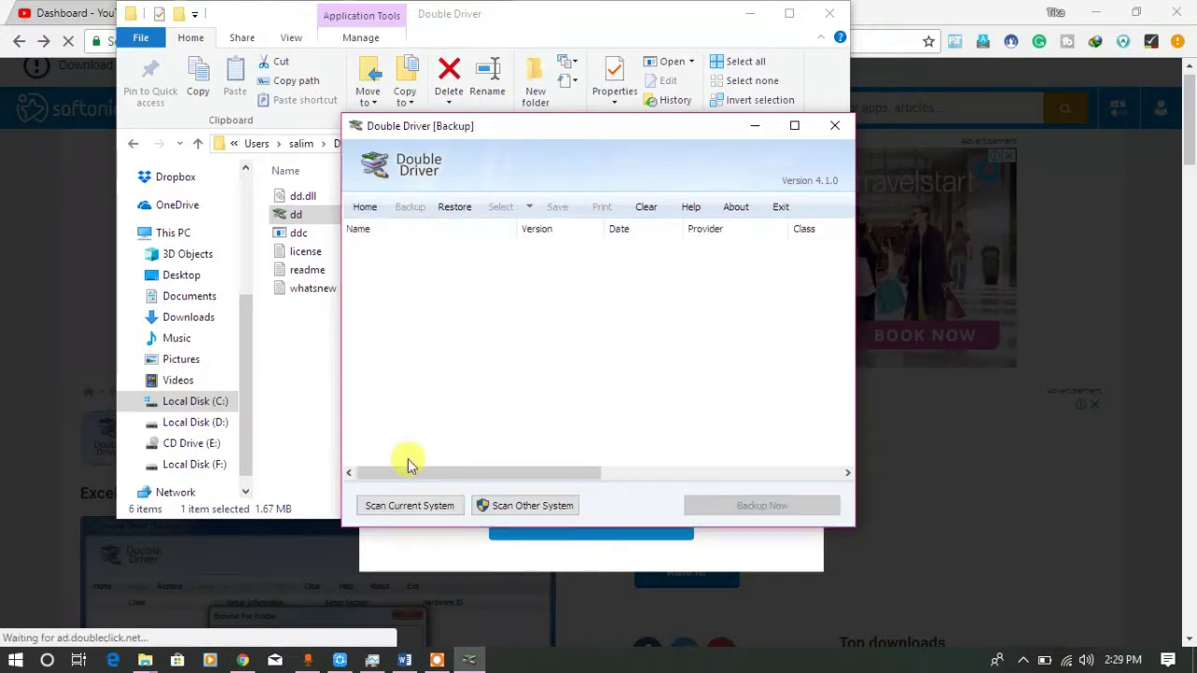
left_click(421, 508)
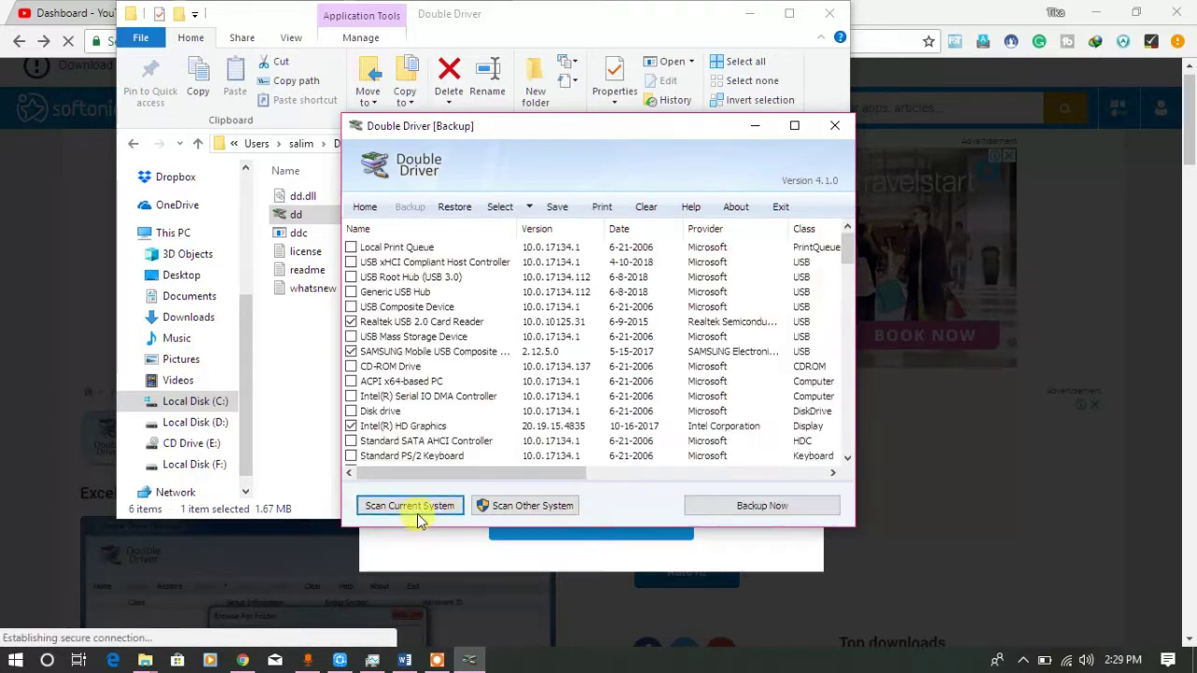
scroll(447, 367, "down", 10)
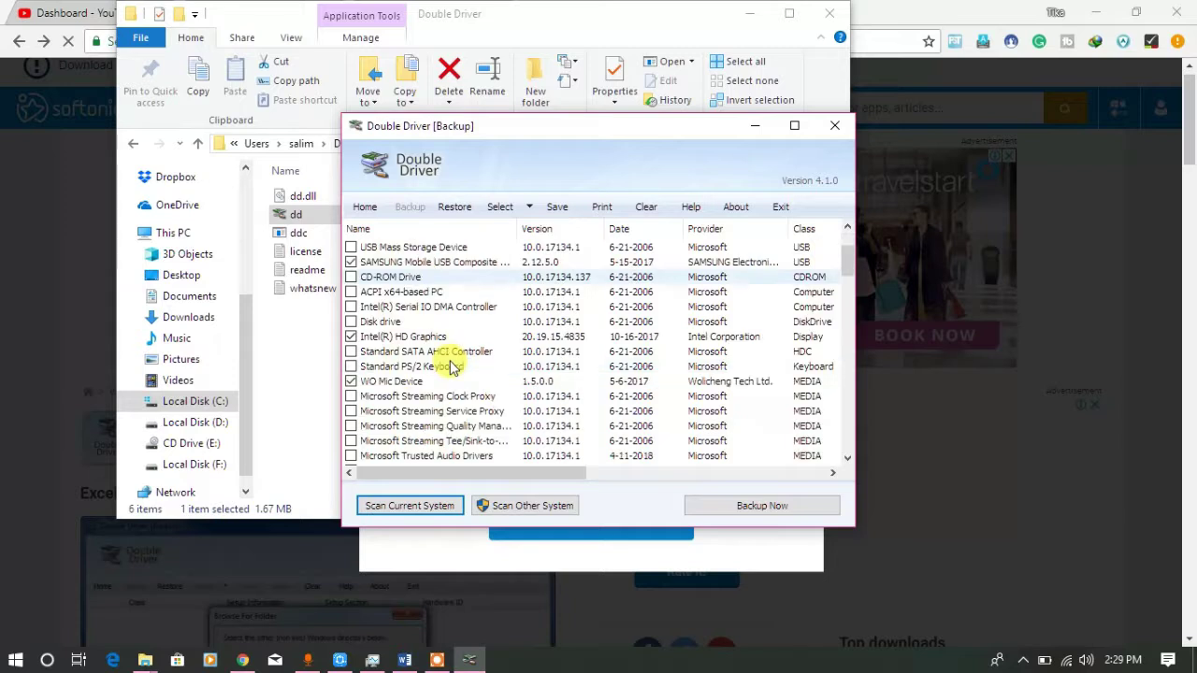
scroll(442, 367, "down", 5)
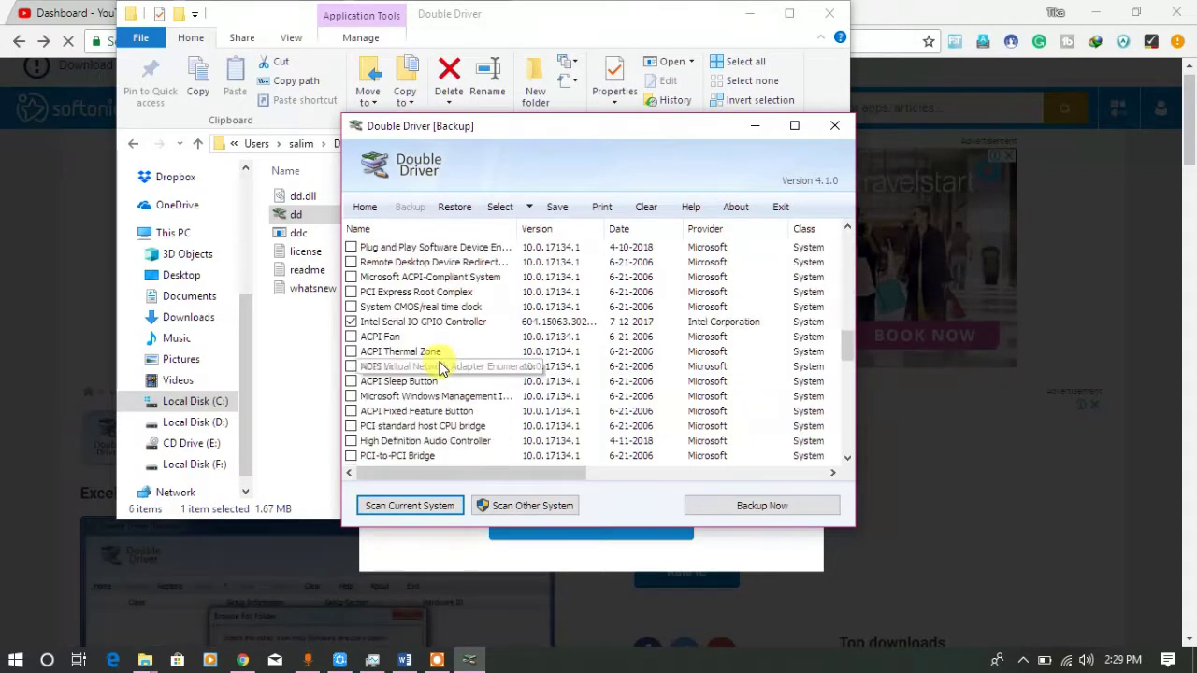
scroll(441, 363, "down", 3)
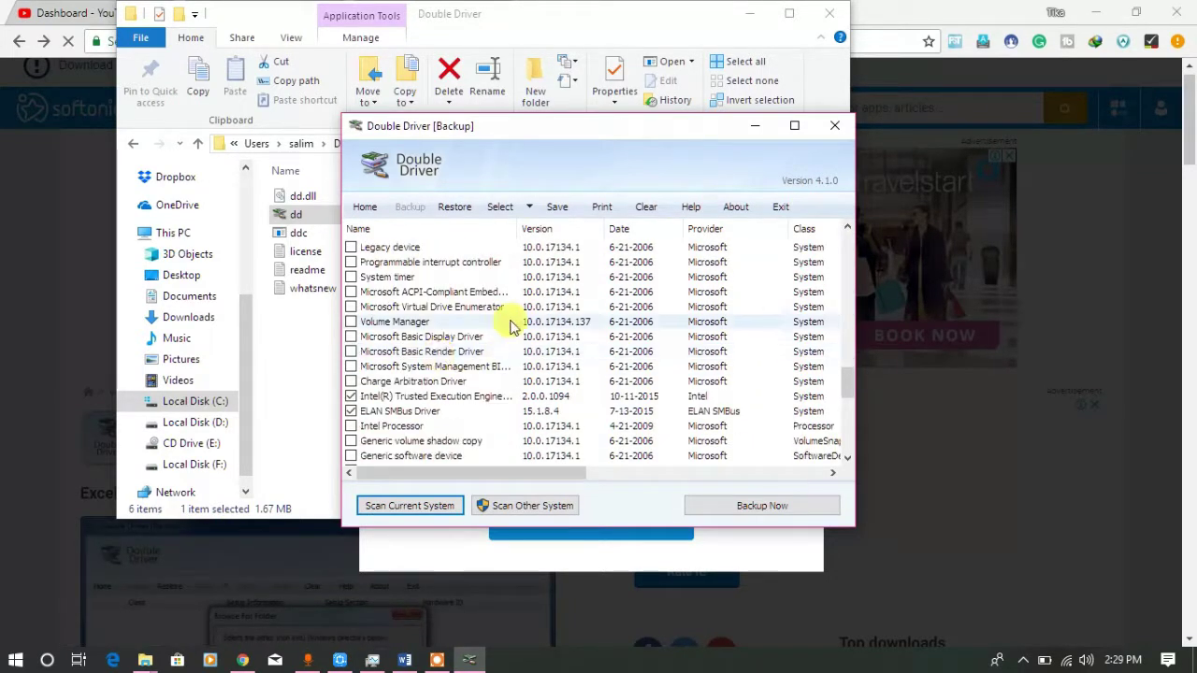
scroll(495, 353, "up", 10)
scroll(512, 279, "up", 4)
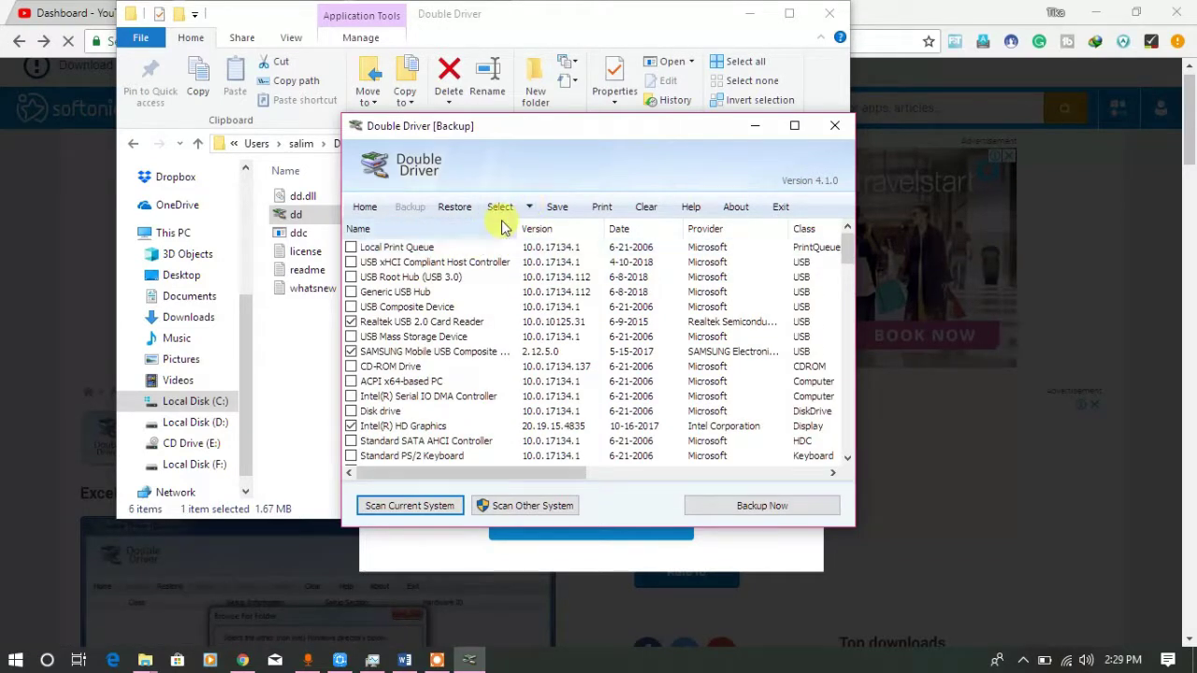
Step: Select all listed drivers and back them up to the default Double Driver Backup destination as a structured folder
left_click(529, 210)
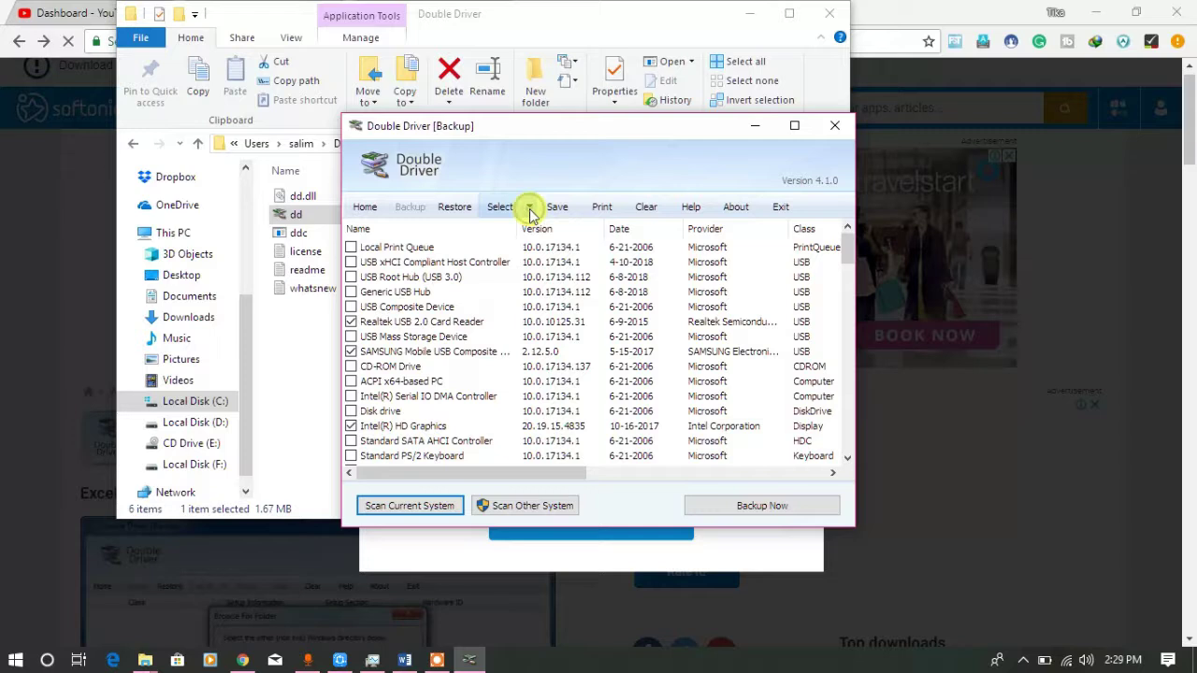
left_click(521, 255)
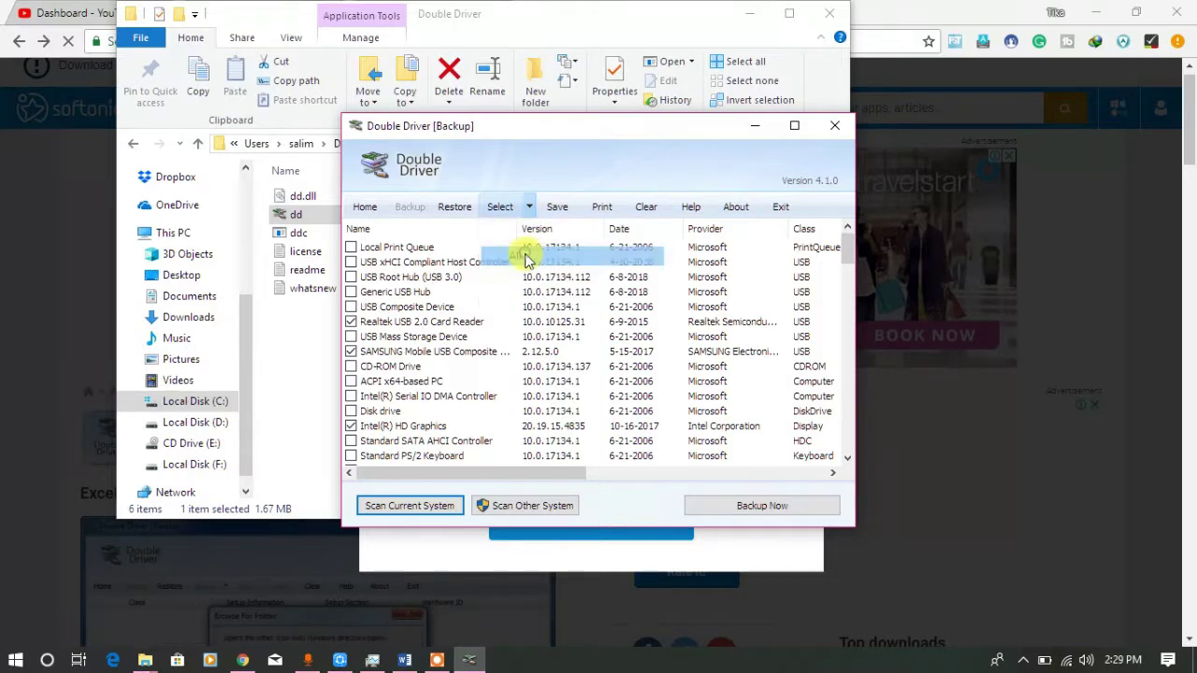
left_click(767, 511)
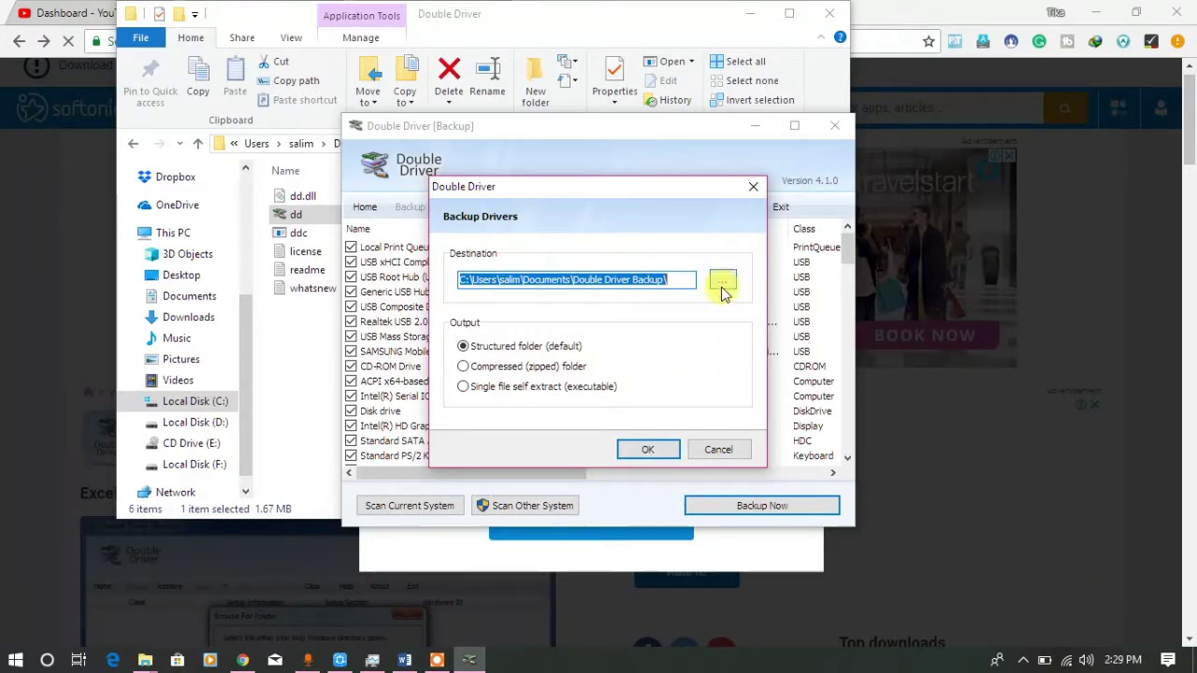
left_click(651, 451)
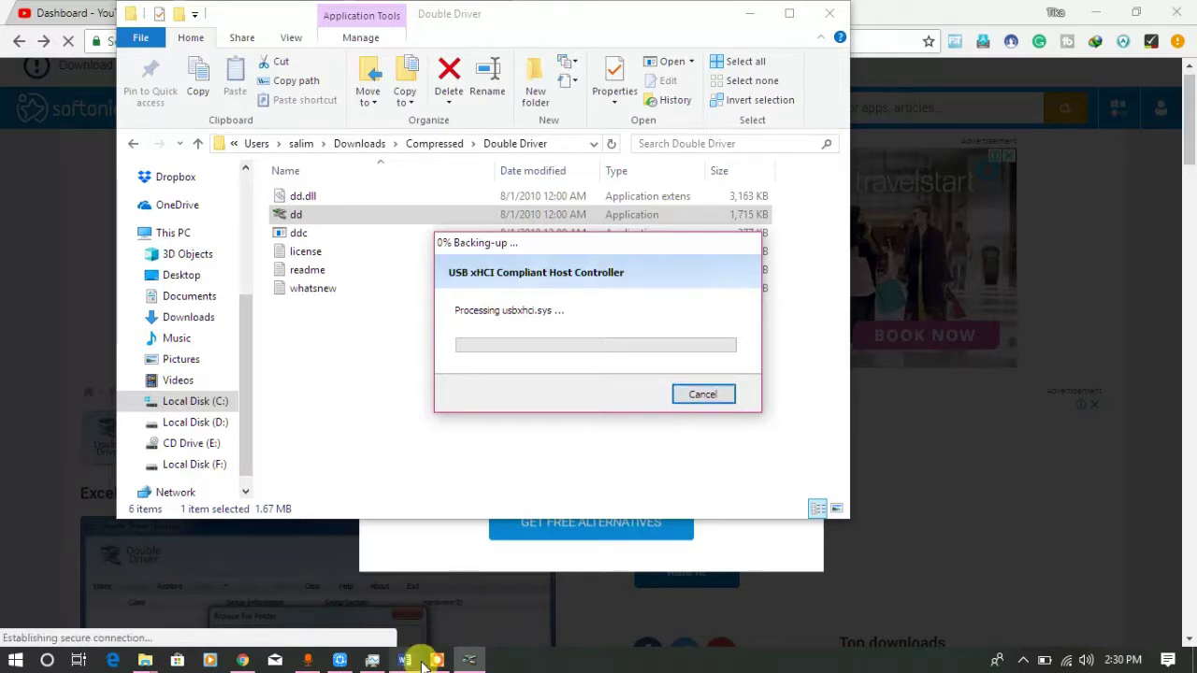
mouse_move(438, 662)
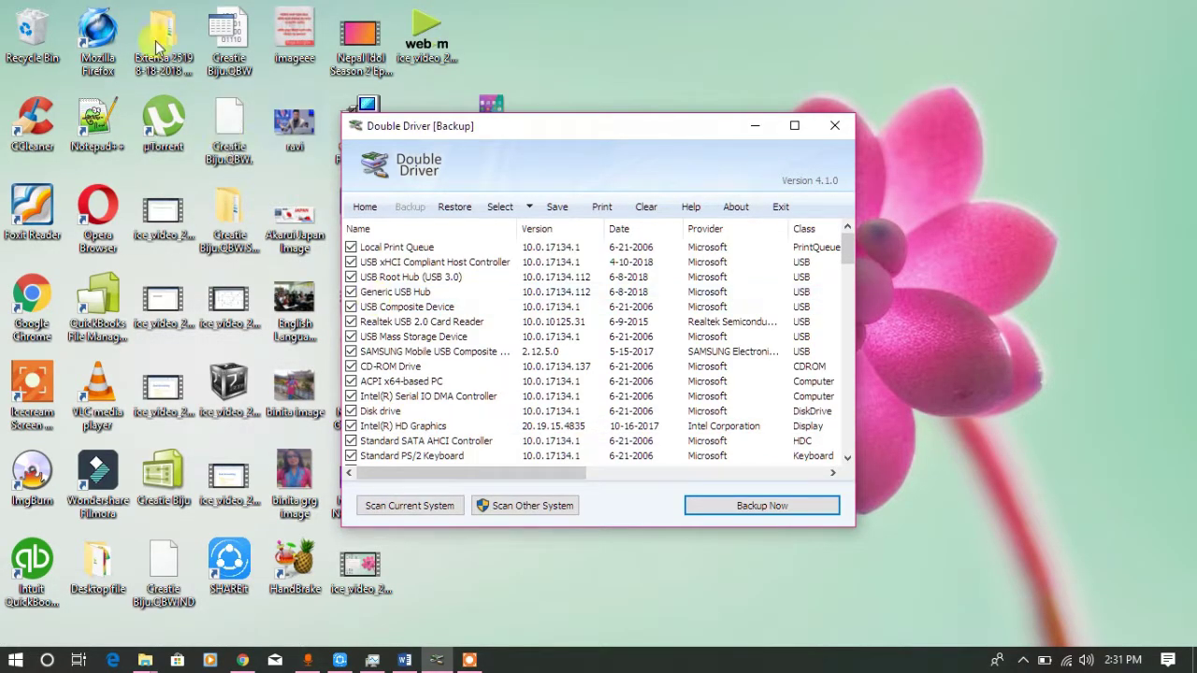
Step: Move the Double Driver window aside and open the Extensa 2519 backup folder dated 8-18-2018 on the desktop
left_click_drag(482, 123, 547, 130)
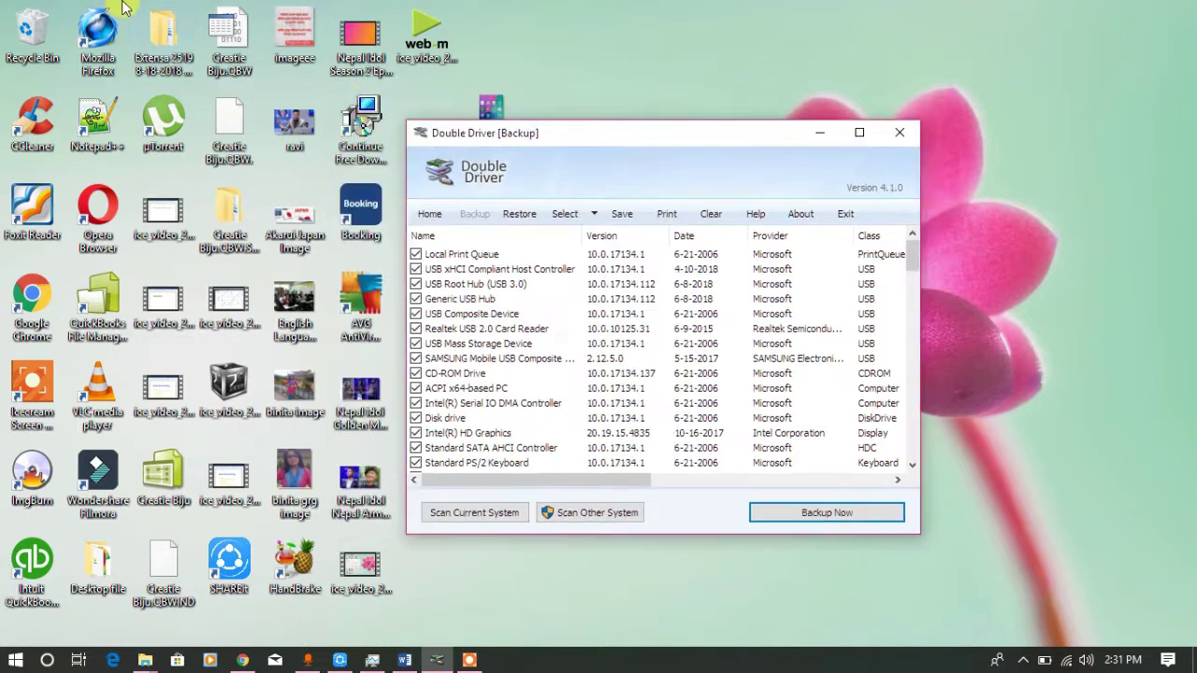
left_click(167, 47)
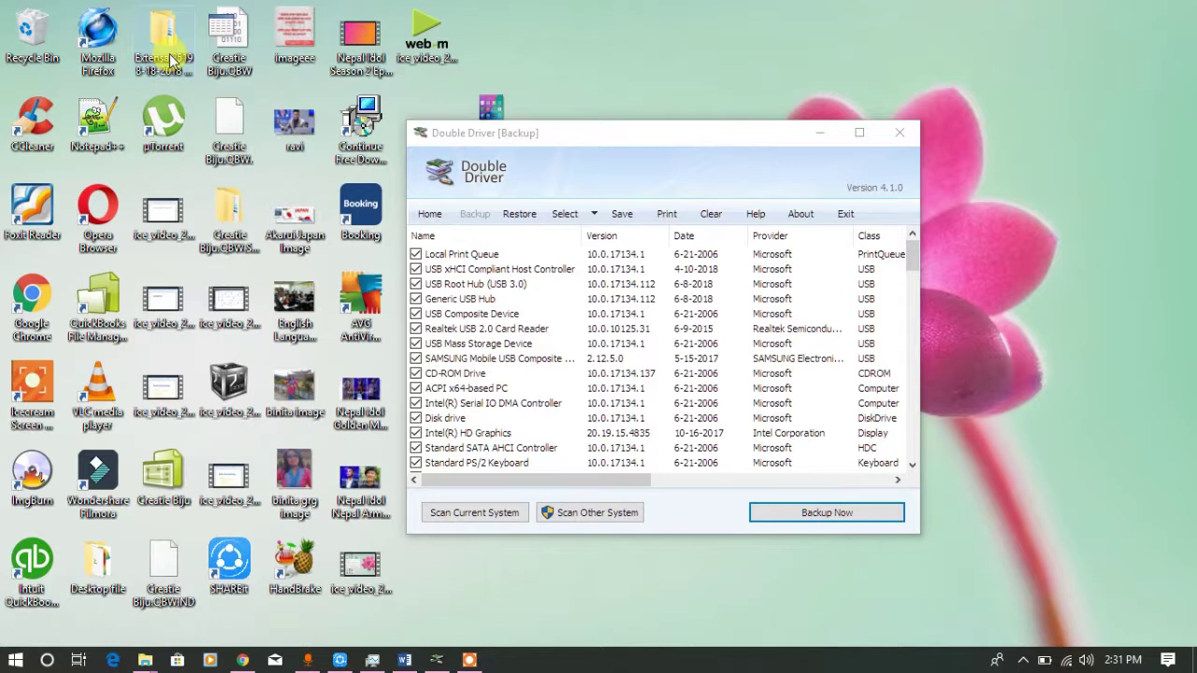
double_click(169, 52)
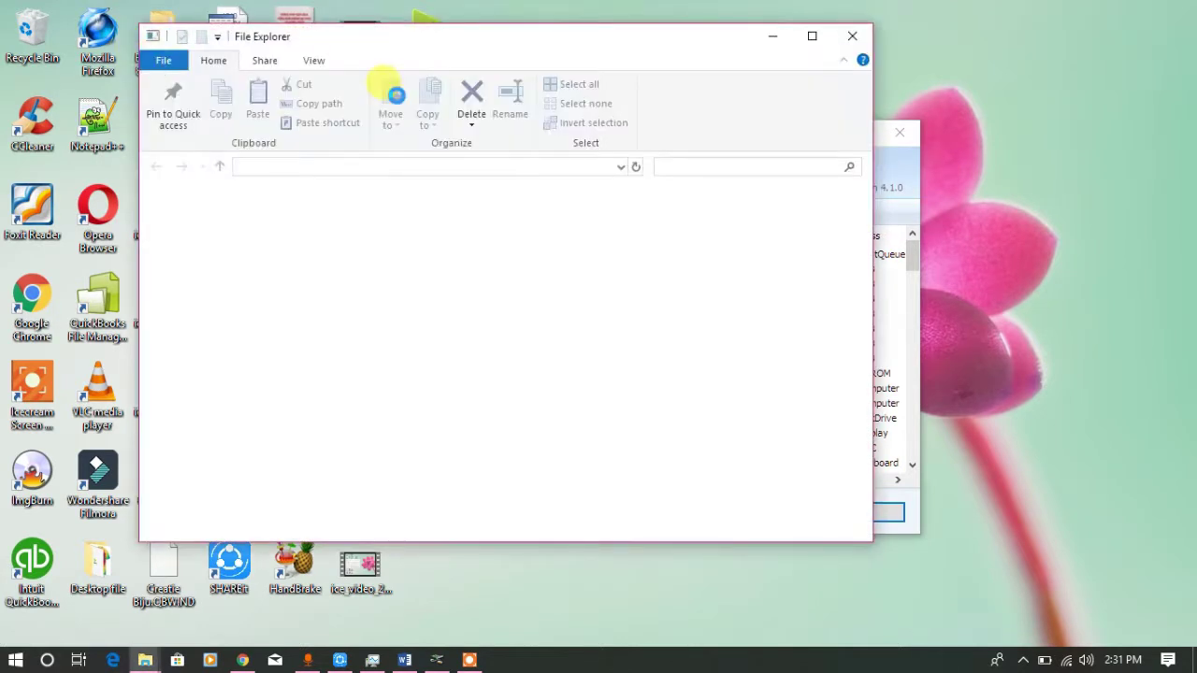
left_click(773, 35)
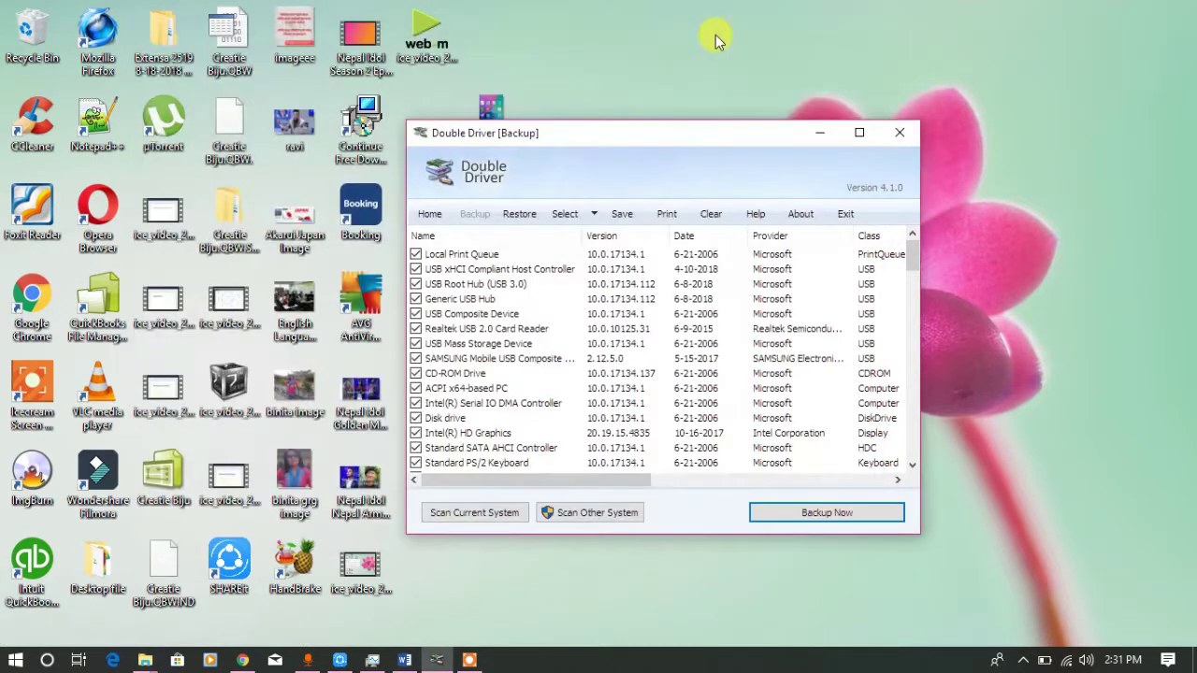
left_click(180, 75)
double_click(181, 75)
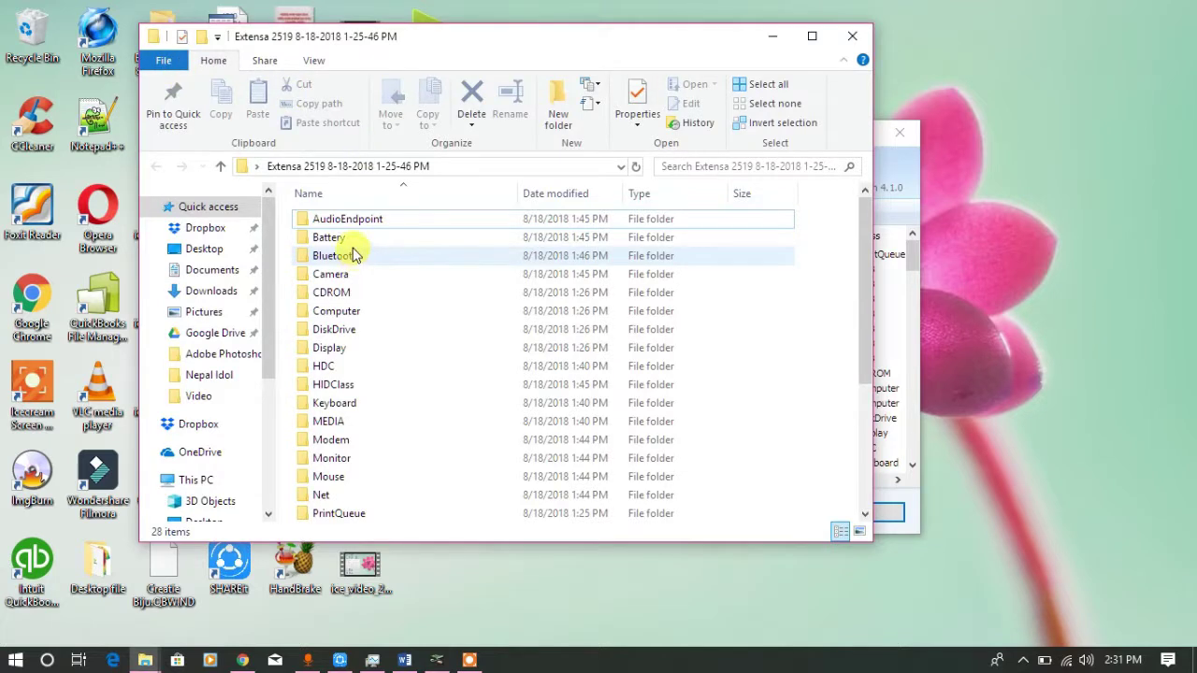
scroll(355, 260, "down", 2)
scroll(356, 268, "down", 2)
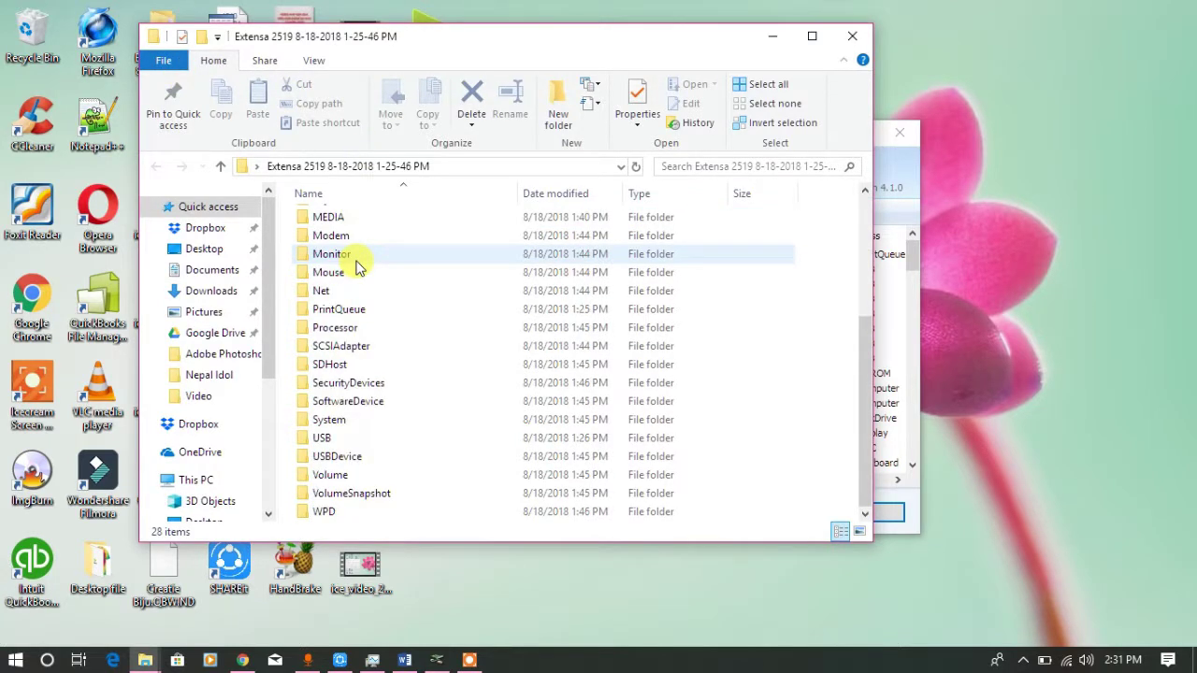
scroll(350, 290, "up", 4)
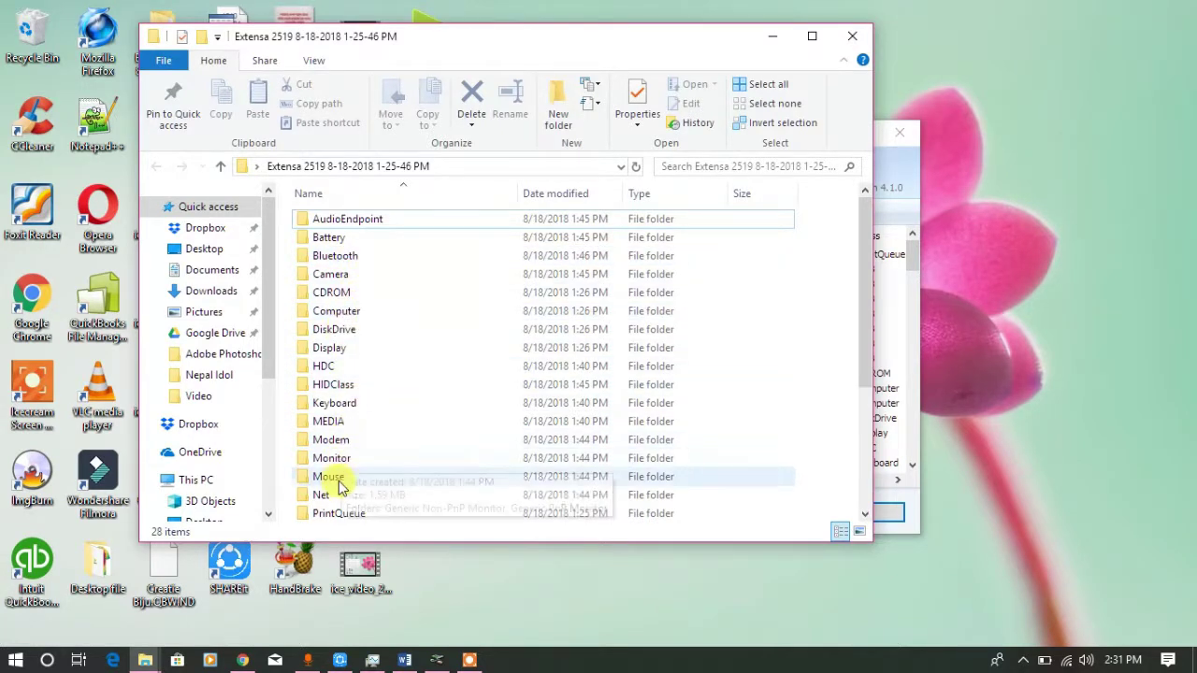
scroll(333, 487, "down", 2)
scroll(332, 491, "up", 2)
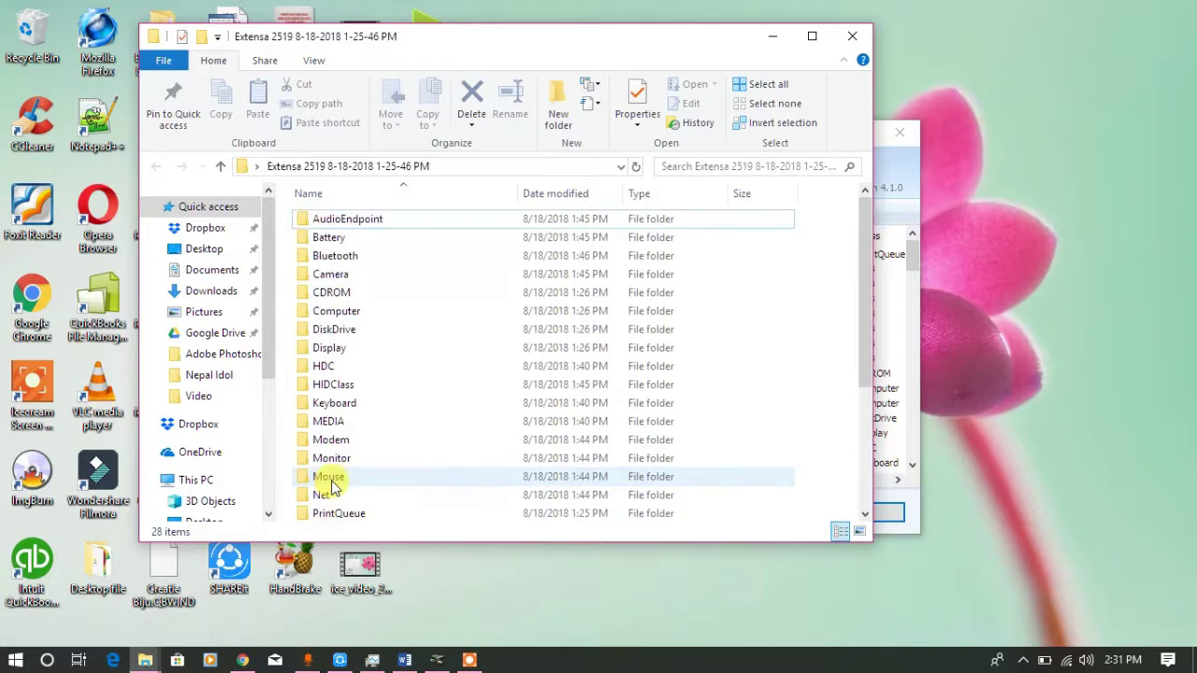
Step: Inspect the contents of the Bluetooth subfolder, return to the backup folder and close its window
double_click(353, 261)
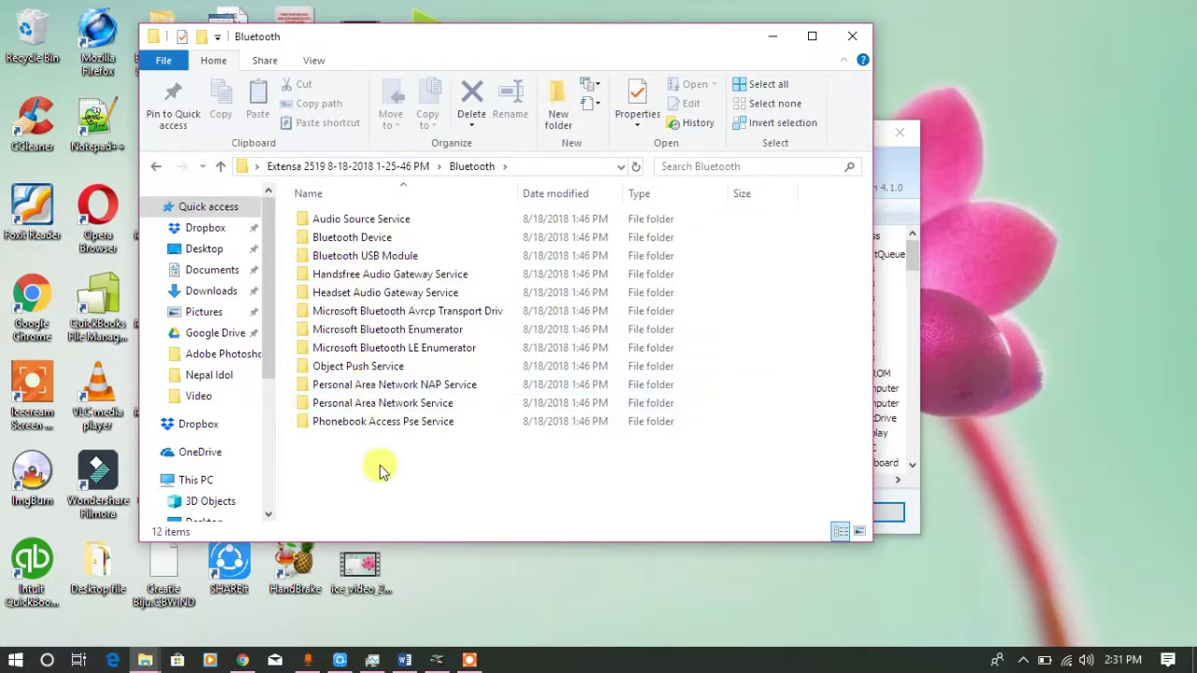
key("BackSpace")
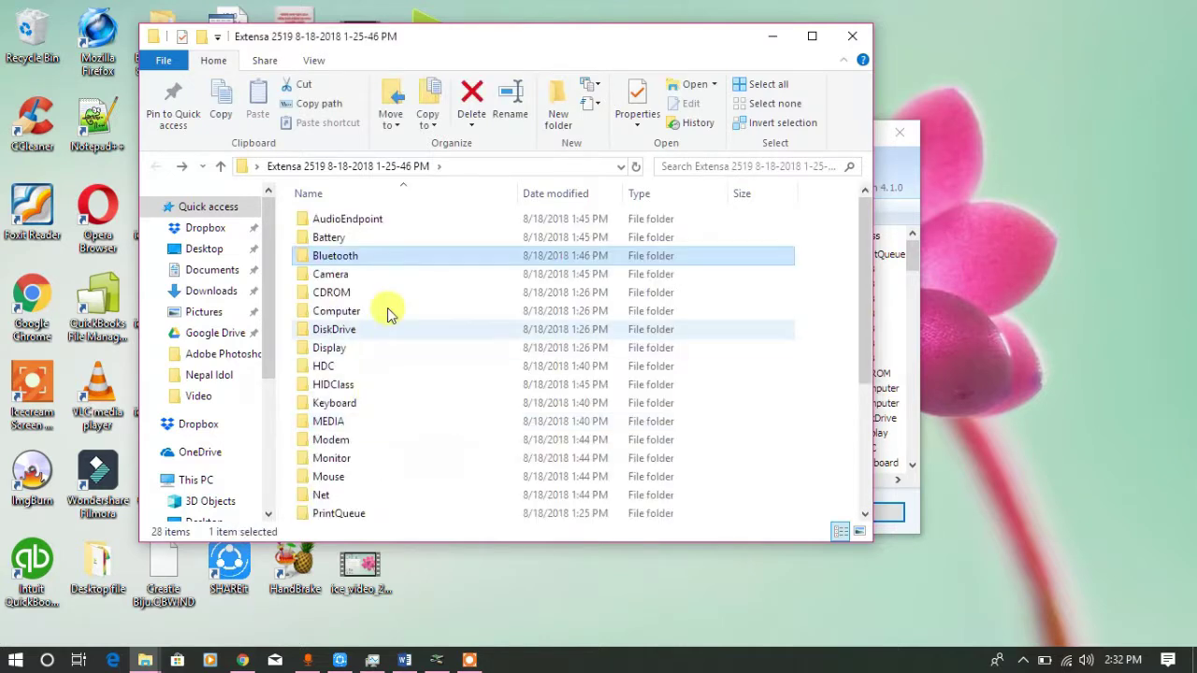
left_click(855, 35)
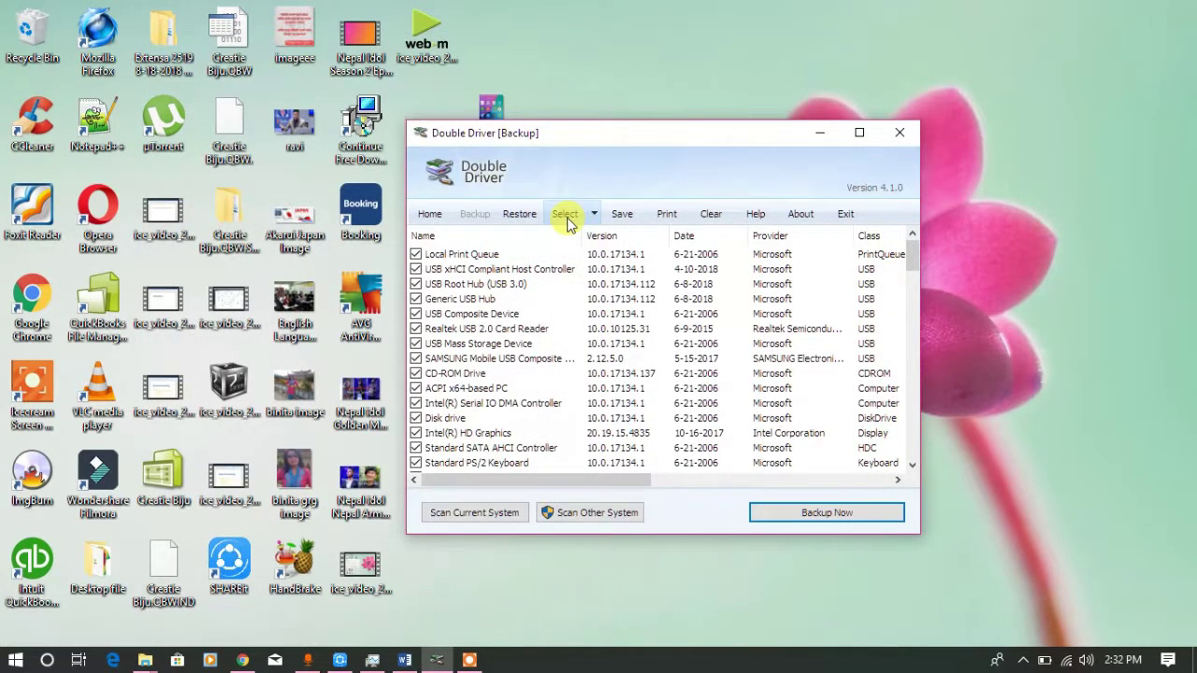
Step: Restart Double Driver as administrator and switch it to Restore mode
left_click(522, 222)
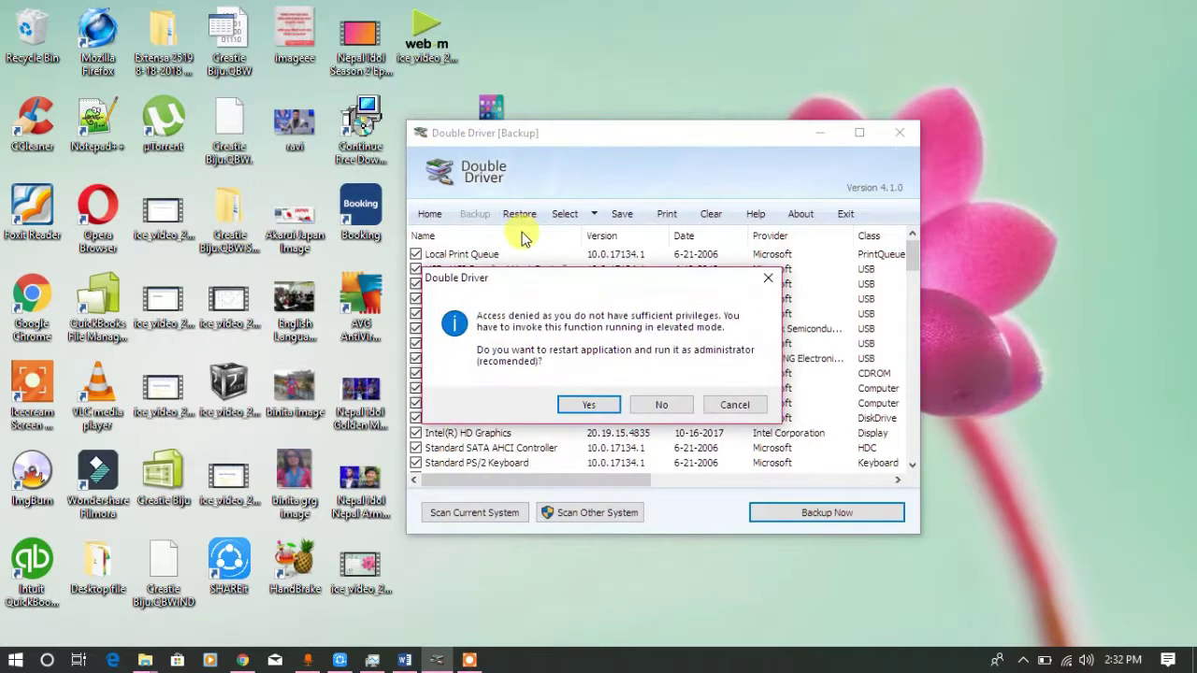
left_click(582, 407)
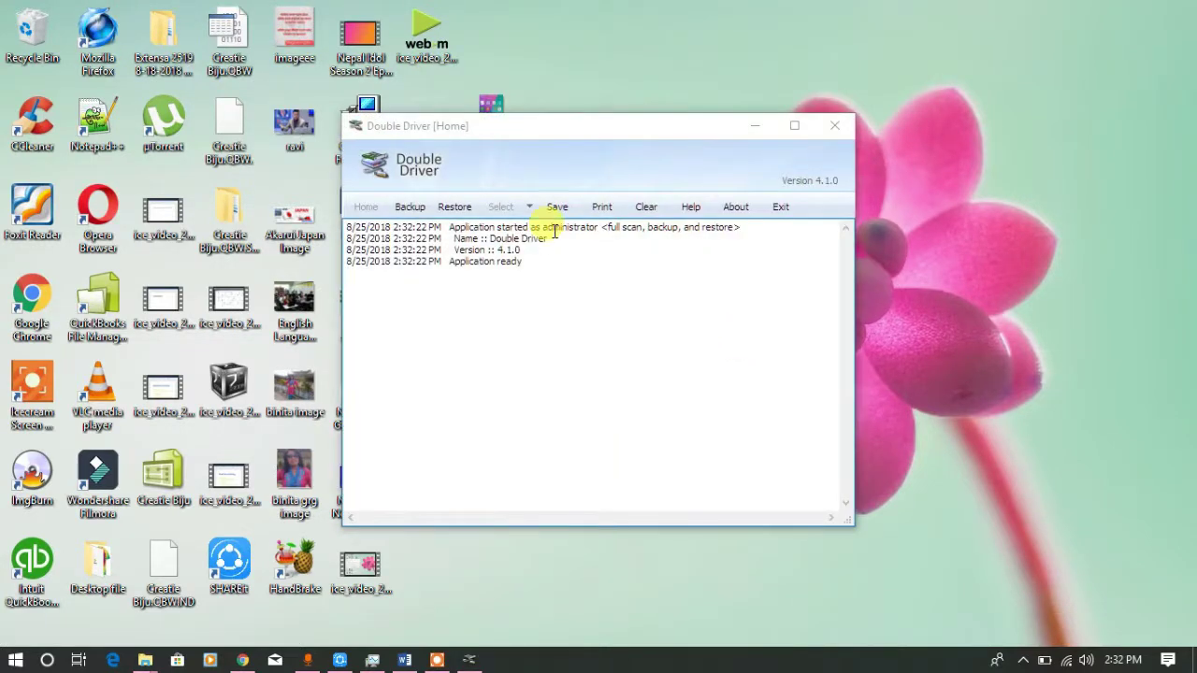
left_click(456, 208)
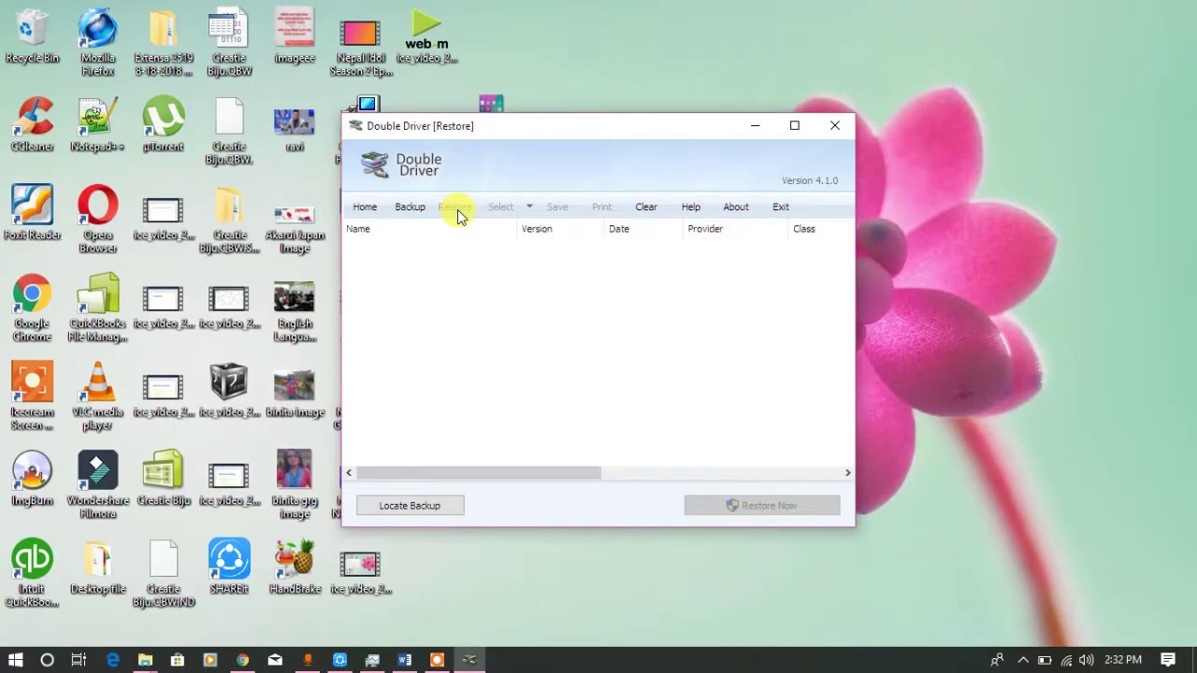
left_click(414, 513)
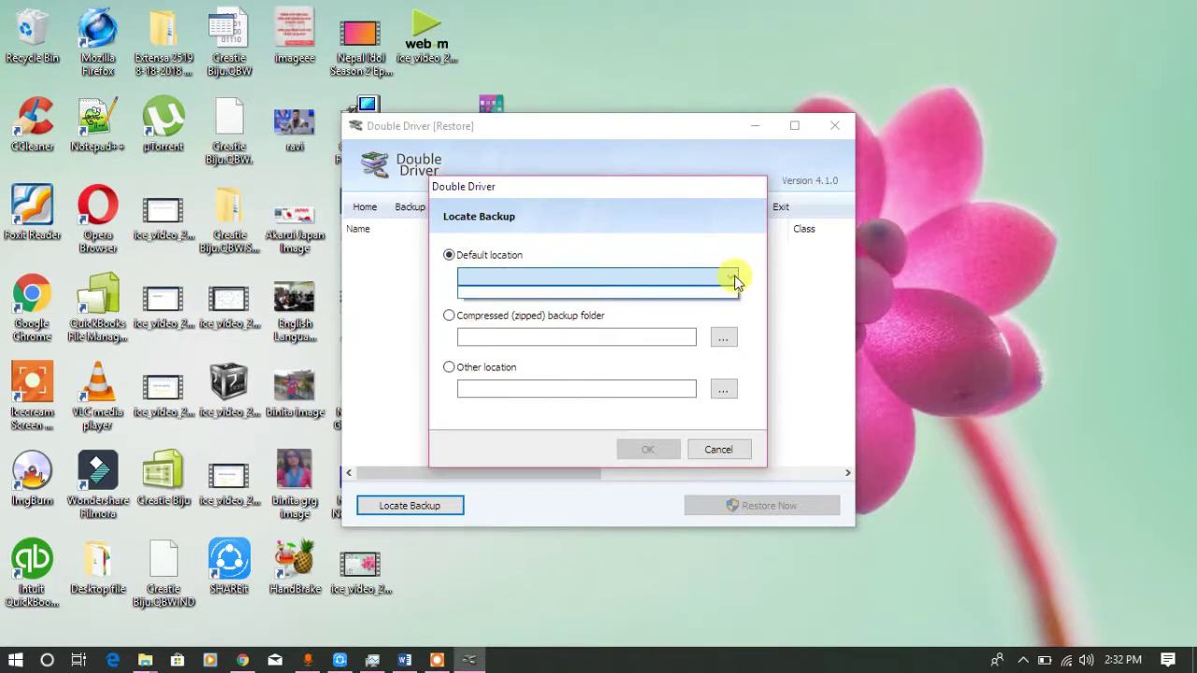
left_click(450, 367)
left_click(725, 390)
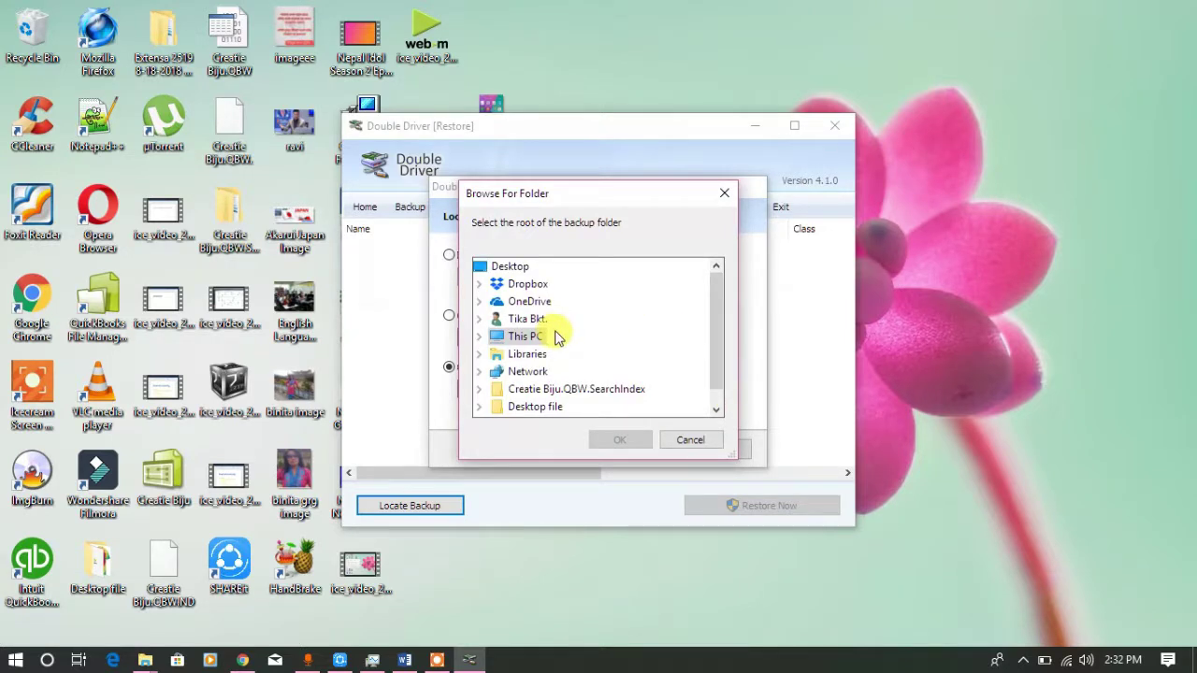
left_click(524, 267)
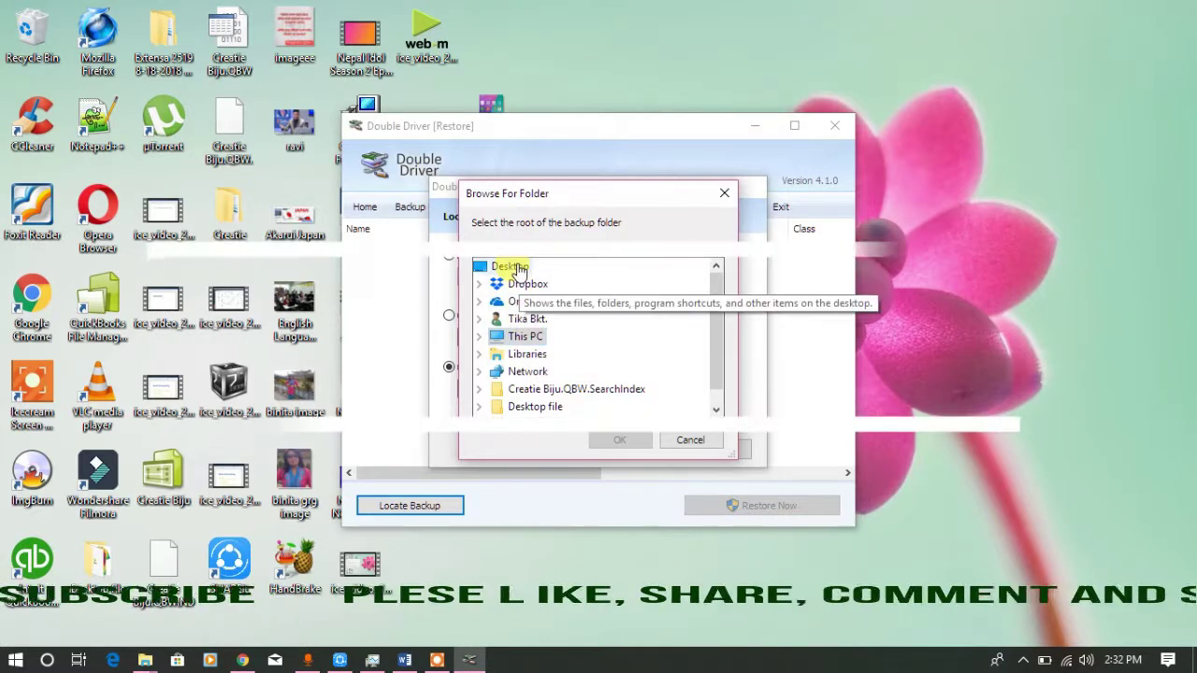
left_click_drag(716, 300, 716, 342)
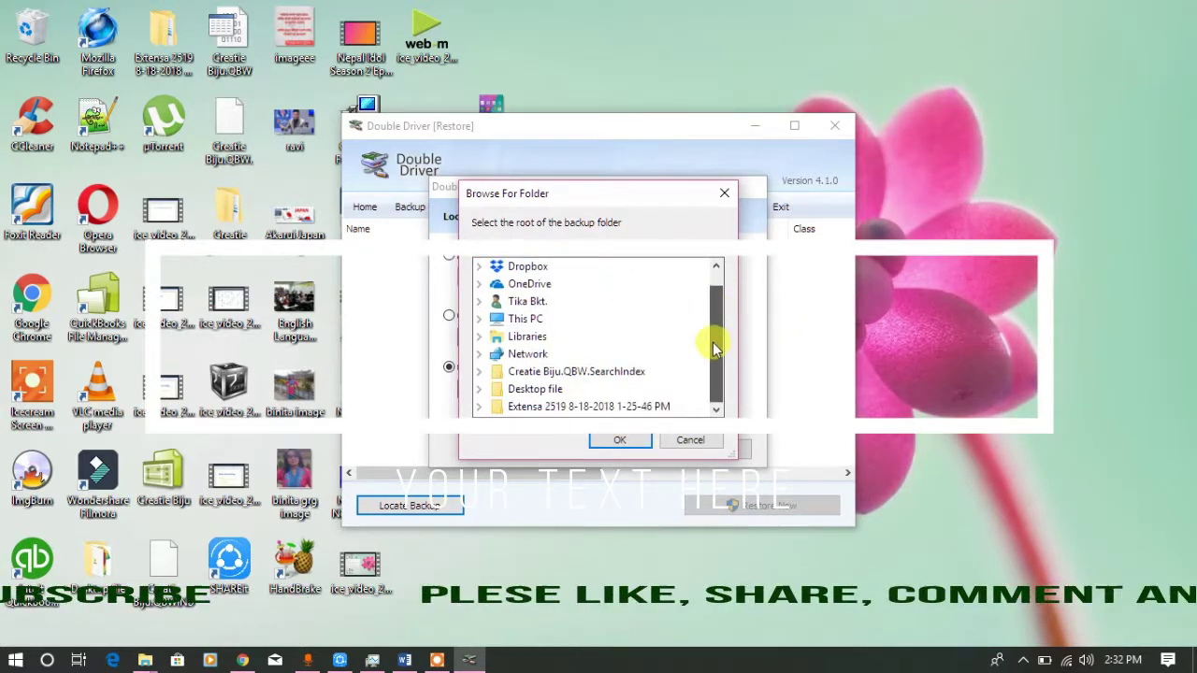
left_click(633, 406)
double_click(590, 406)
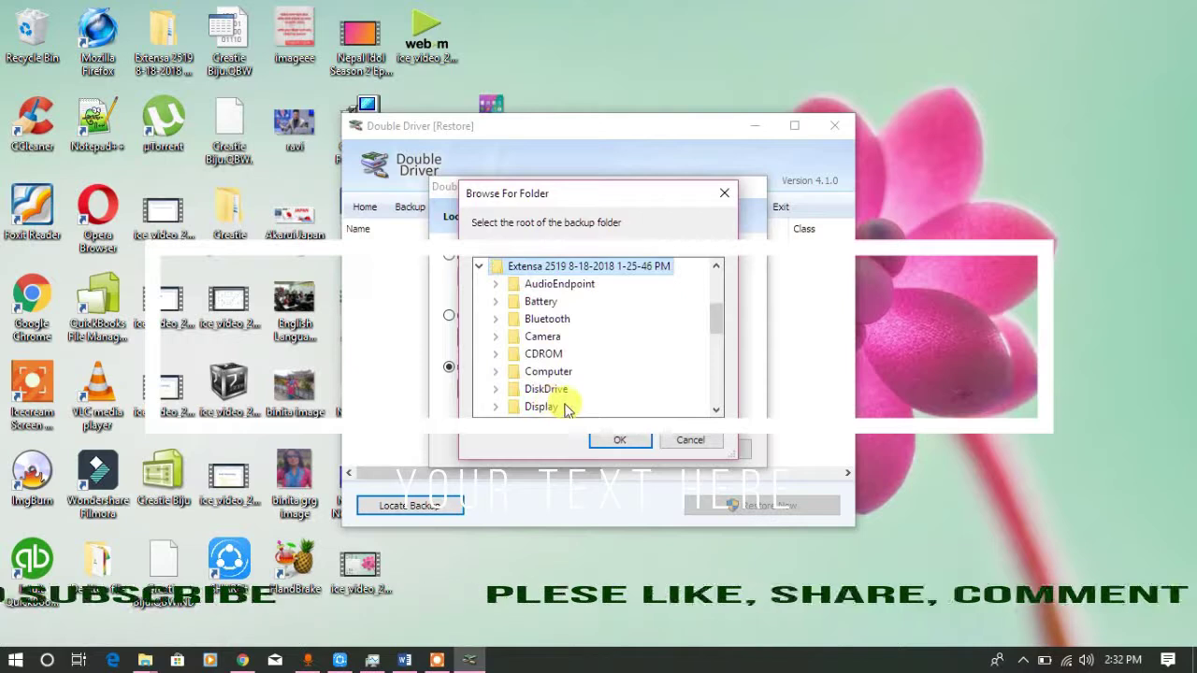
left_click(620, 441)
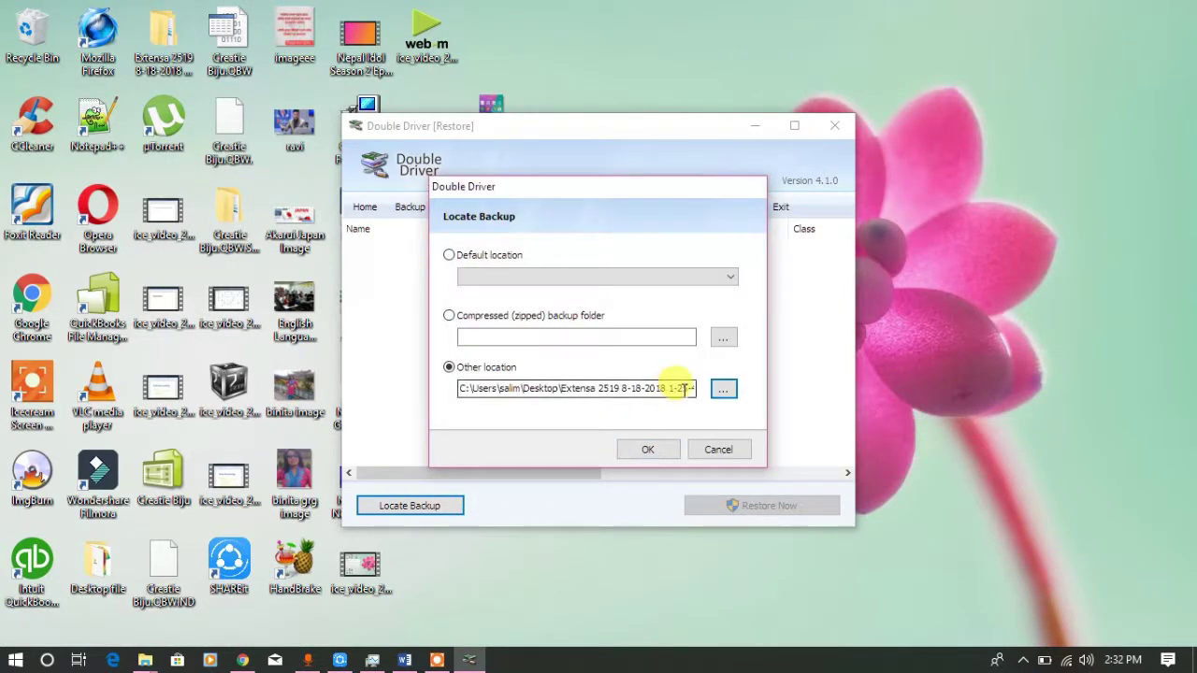
left_click(658, 452)
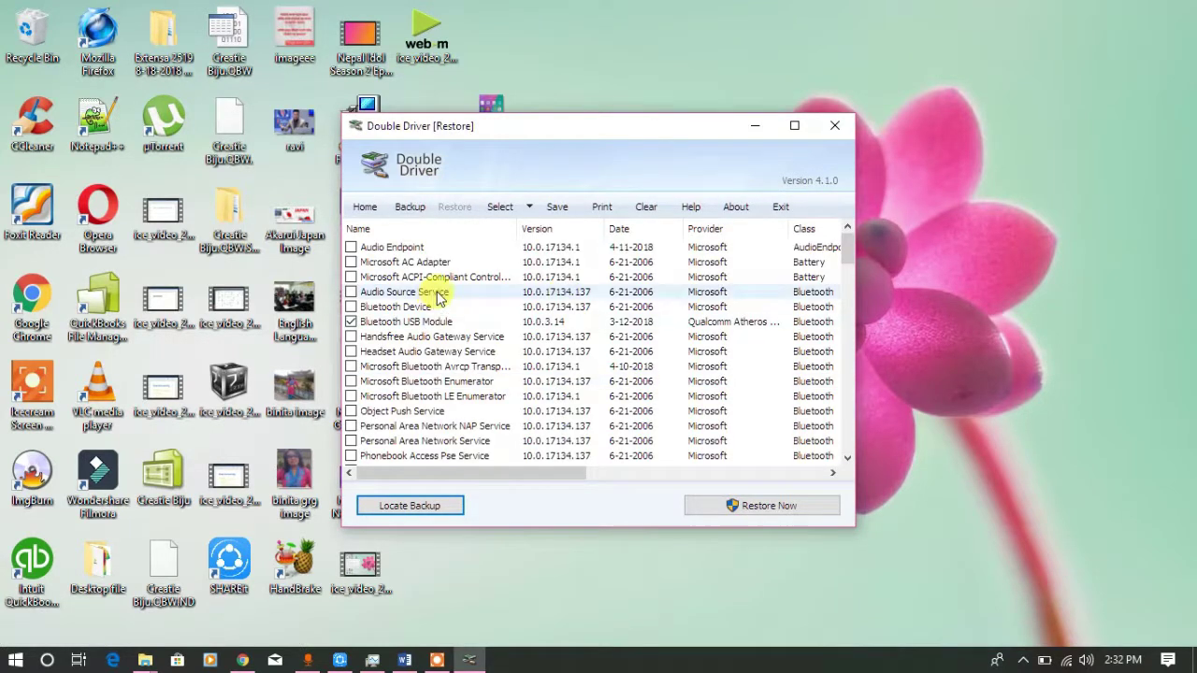
Step: Look through the whole list of backed-up drivers and check which ones are marked for restoring
scroll(443, 313, "down", 3)
scroll(442, 313, "down", 10)
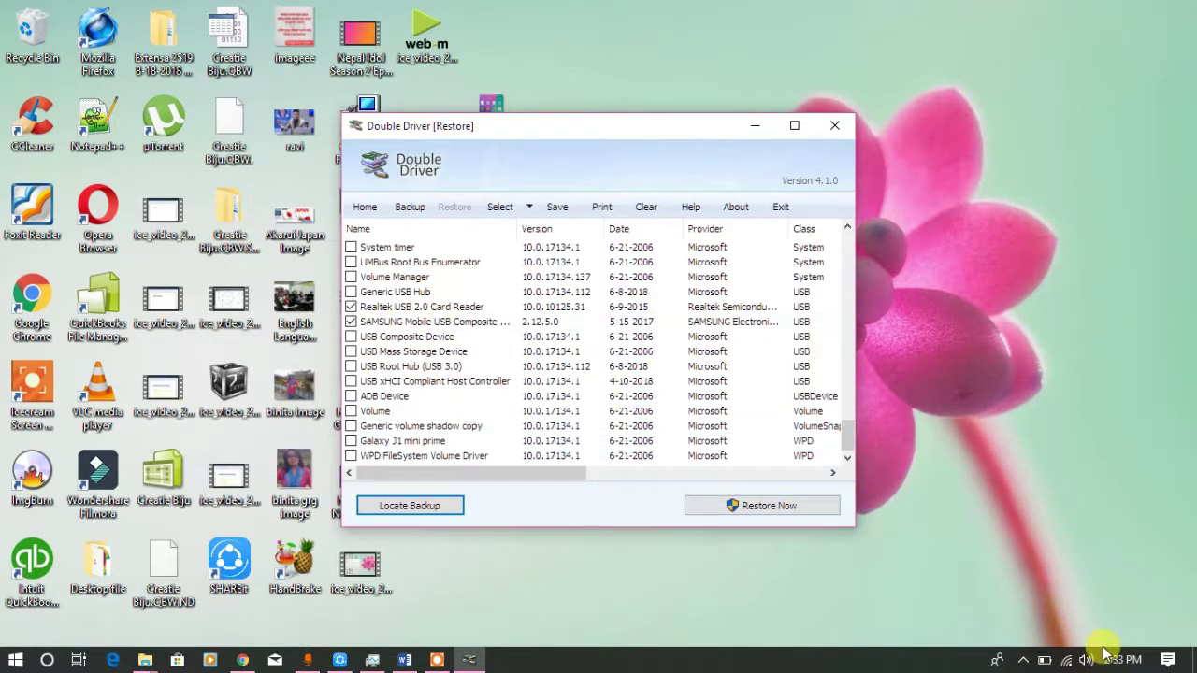
left_click(1024, 660)
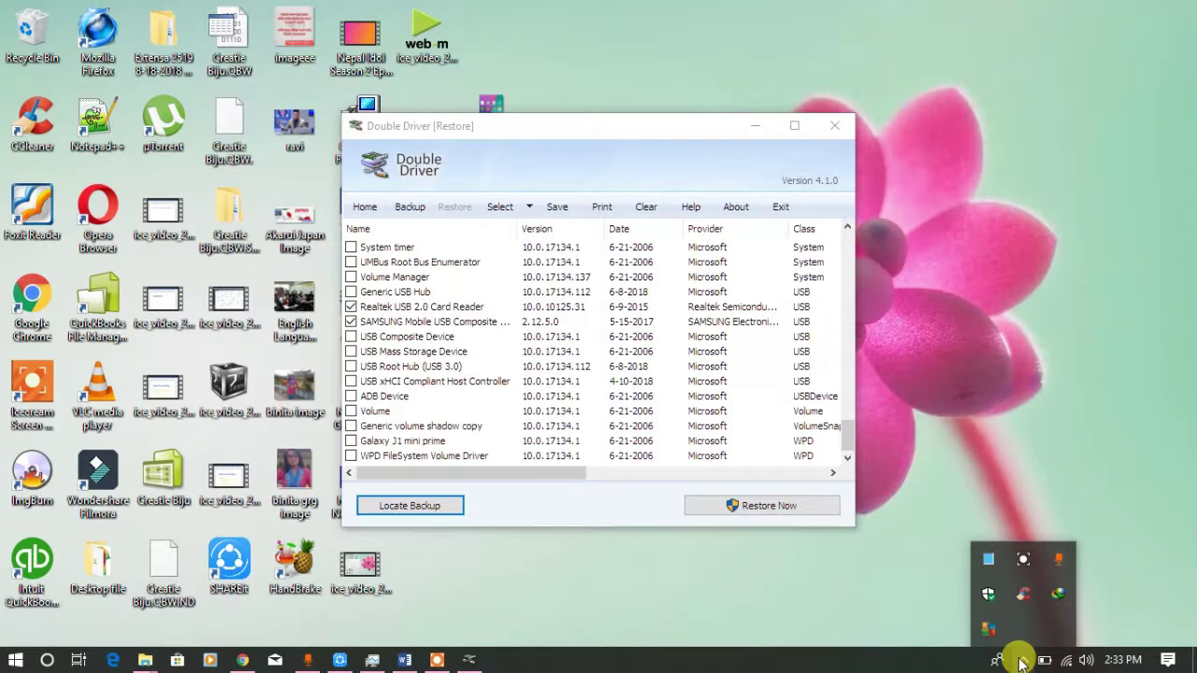
left_click(1025, 662)
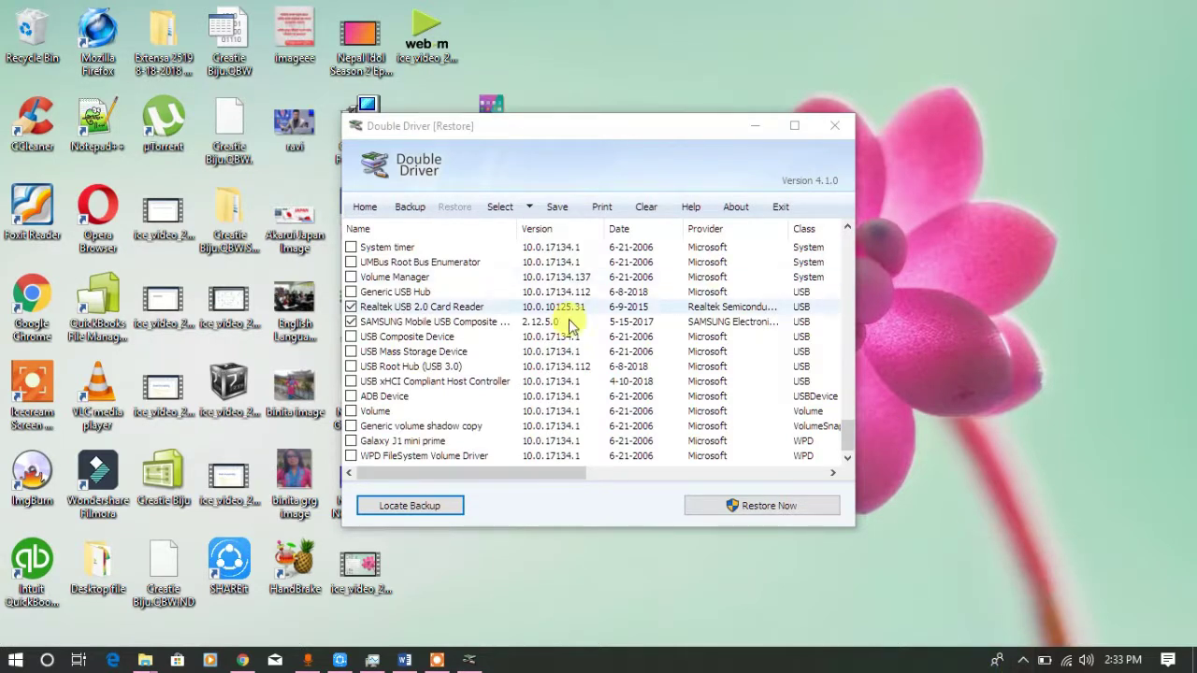
scroll(559, 324, "up", 2)
scroll(696, 312, "up", 12)
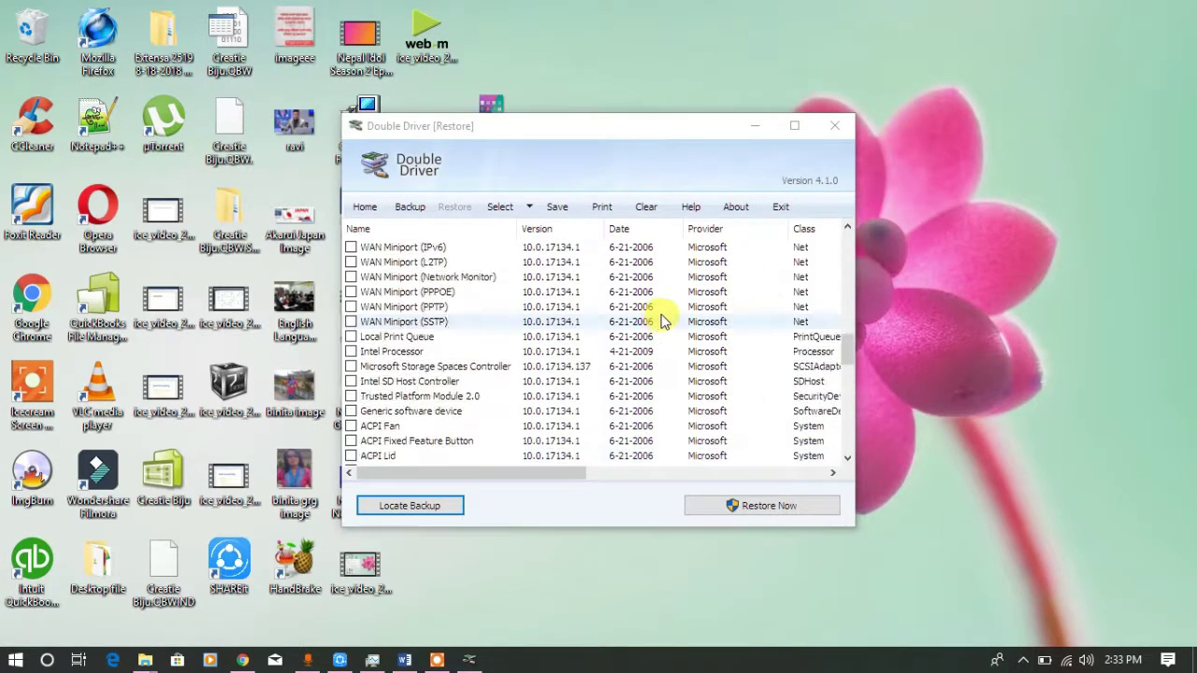
scroll(697, 312, "up", 7)
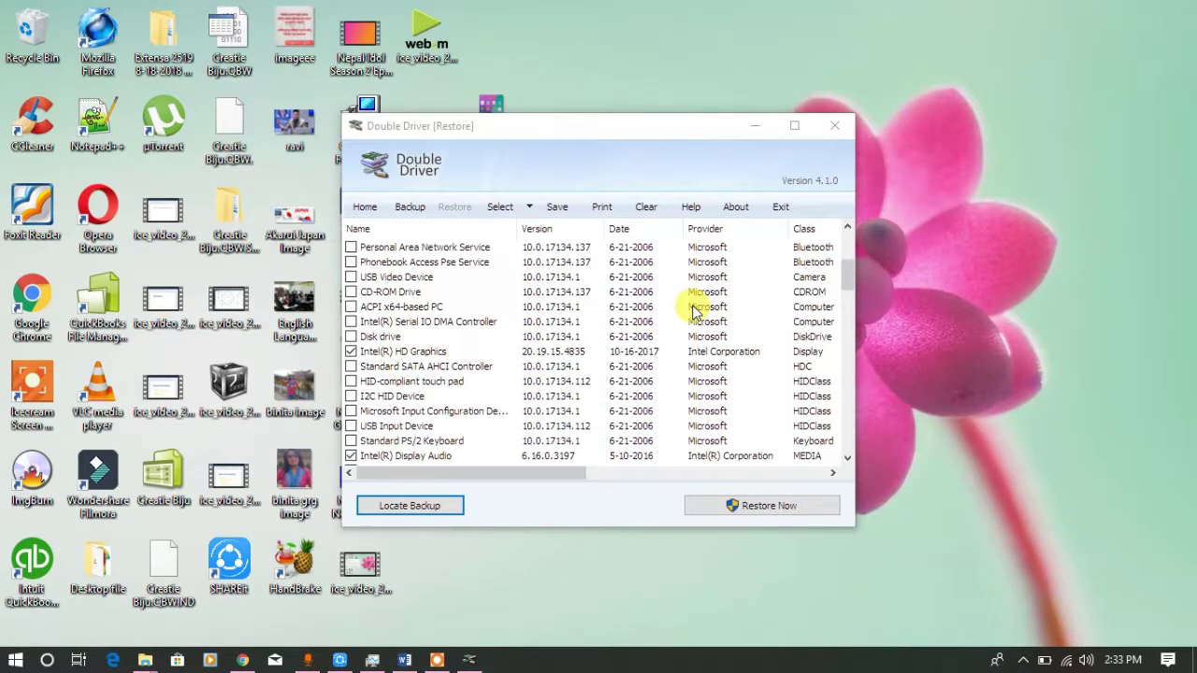
scroll(696, 312, "up", 4)
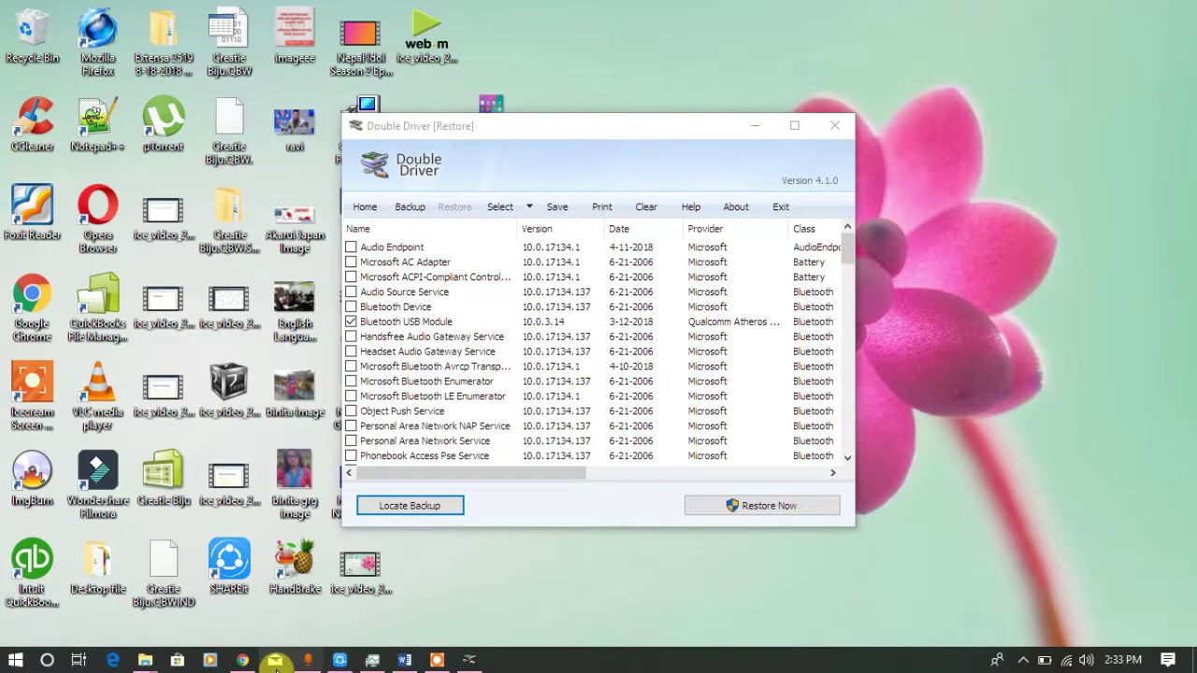
Step: Switch to Chrome and view the YouTube dashboard and the Batika blog page, ending on the dashboard
left_click(242, 659)
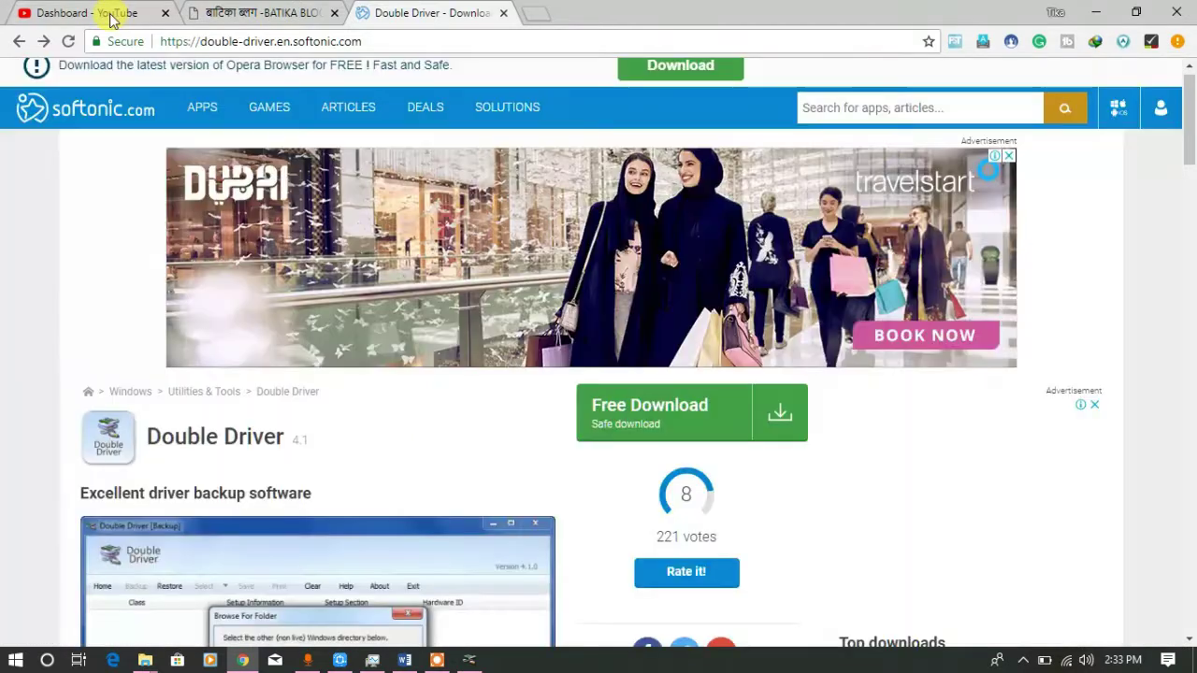
left_click(110, 15)
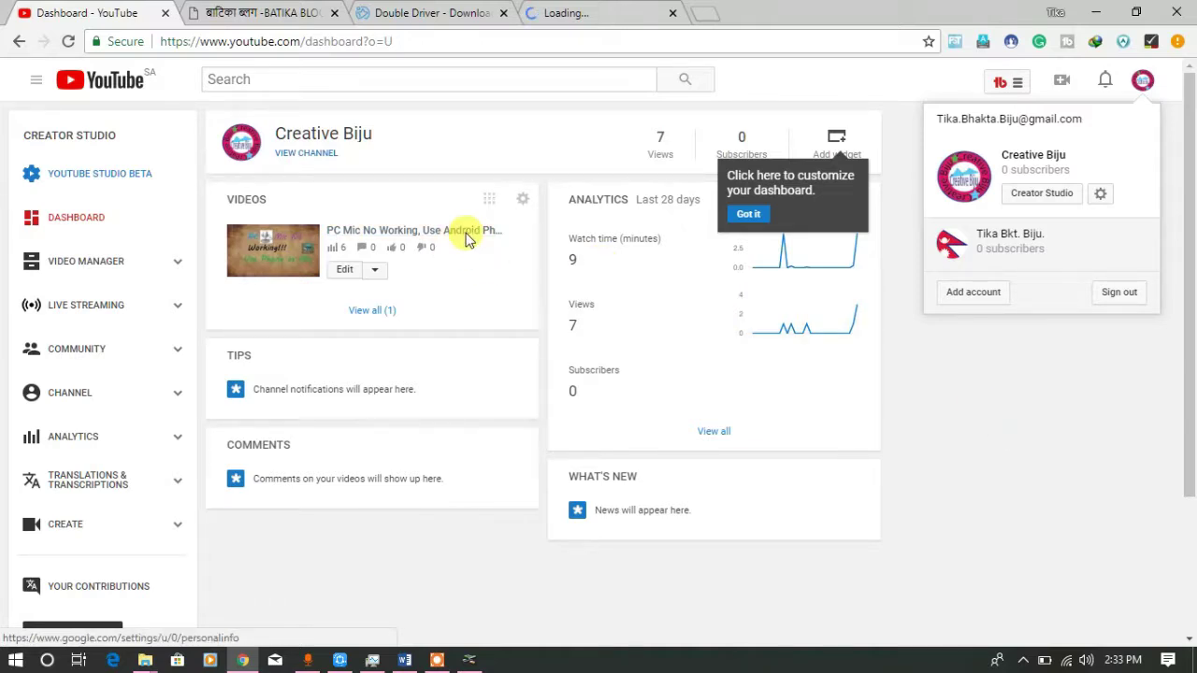
left_click(277, 15)
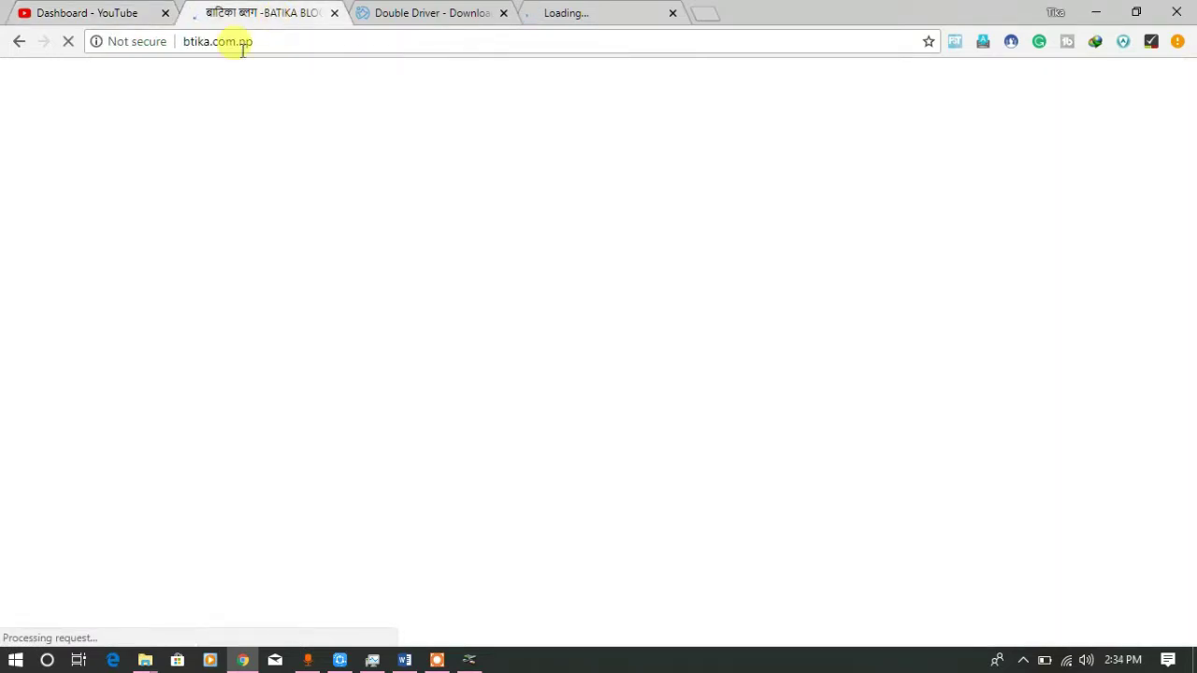
left_click(114, 12)
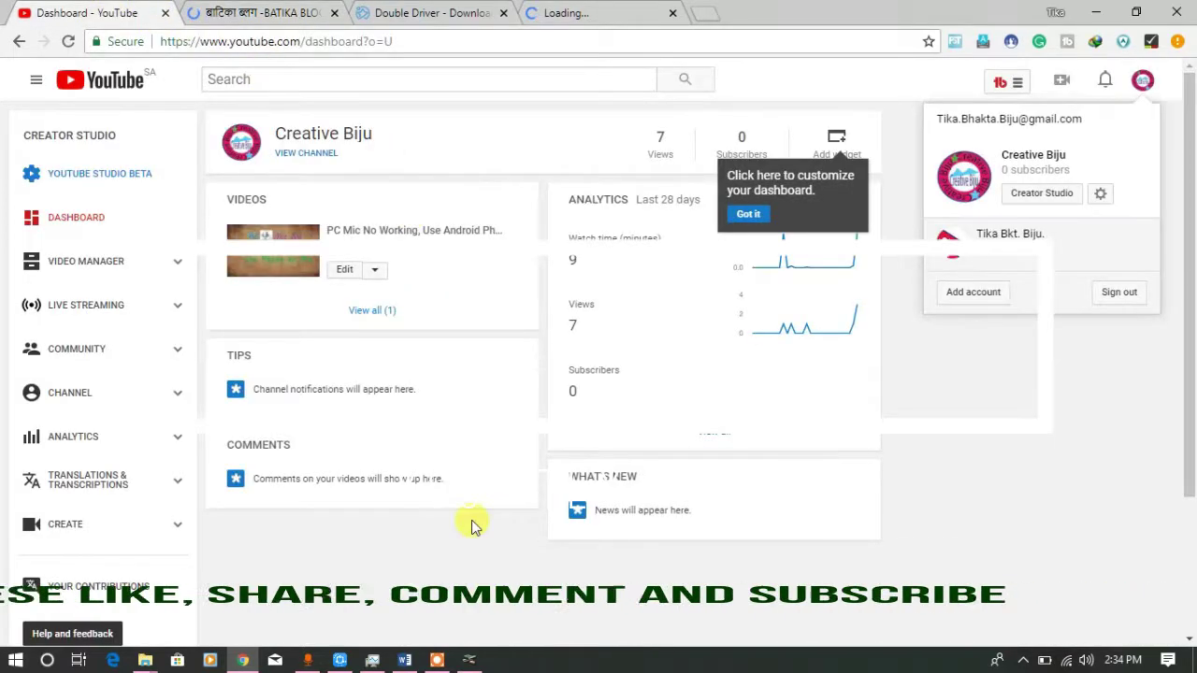